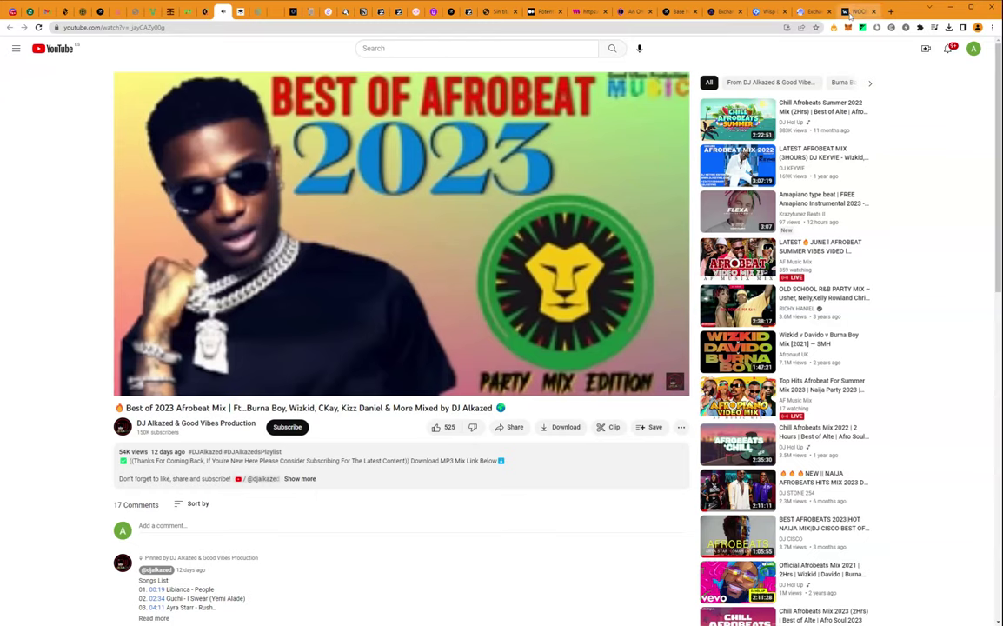
Switch to WOOFi and set up a Base Goerli swap from BTC to ETH using the full balance of 0.00122061 BTC
click(850, 12)
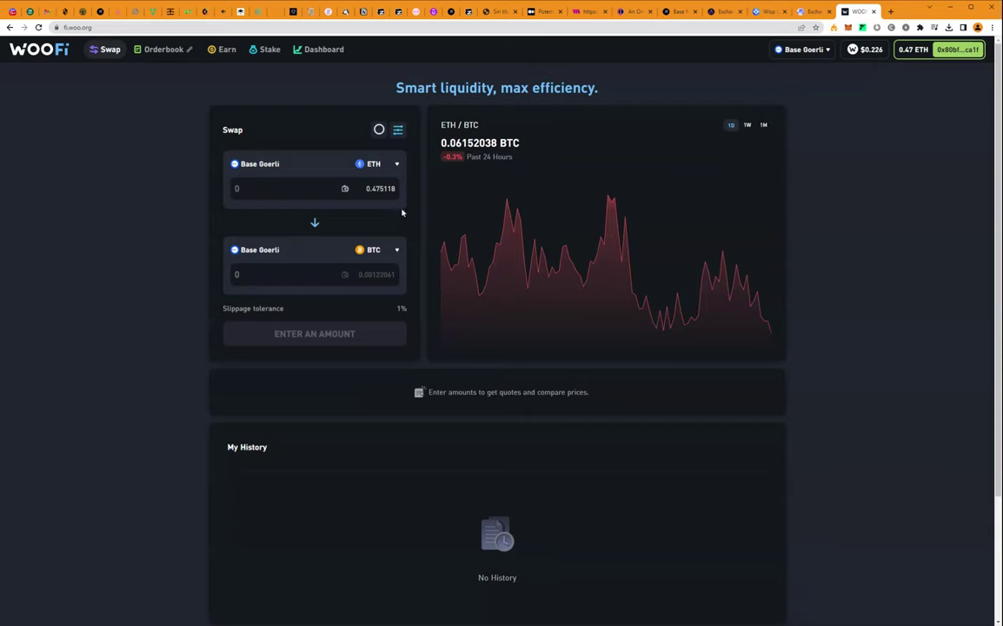
click(315, 223)
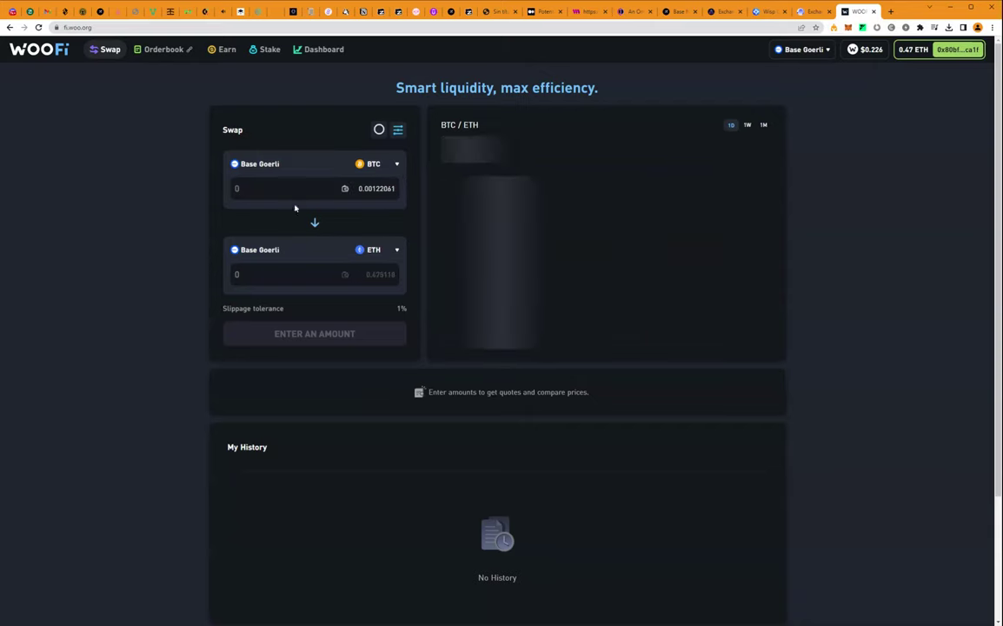
click(379, 189)
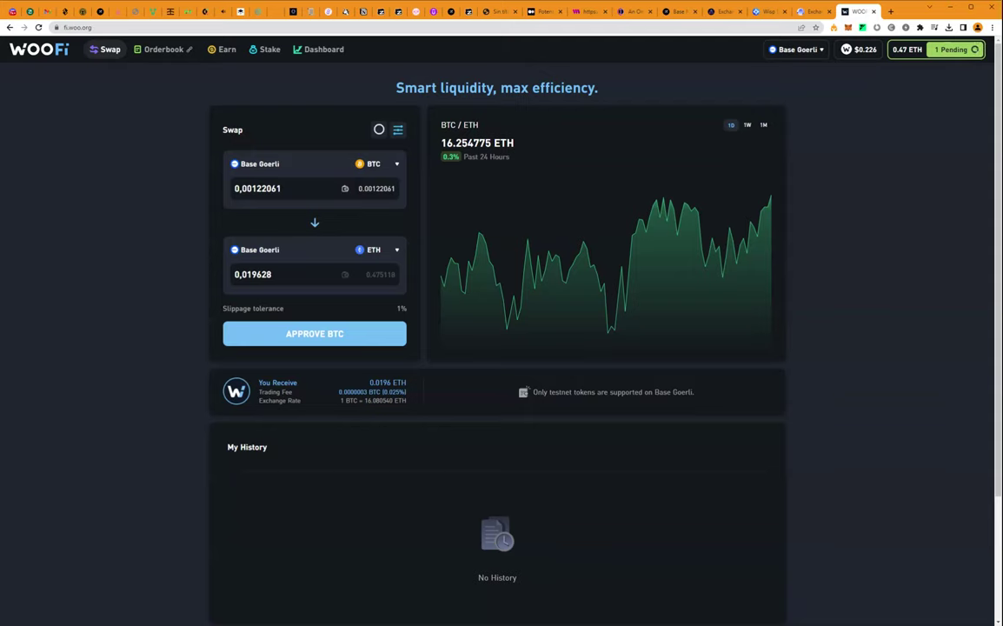
Reselect BTC with its full balance as the token to pay, submit its swap to ETH and dismiss the confirmation
click(397, 165)
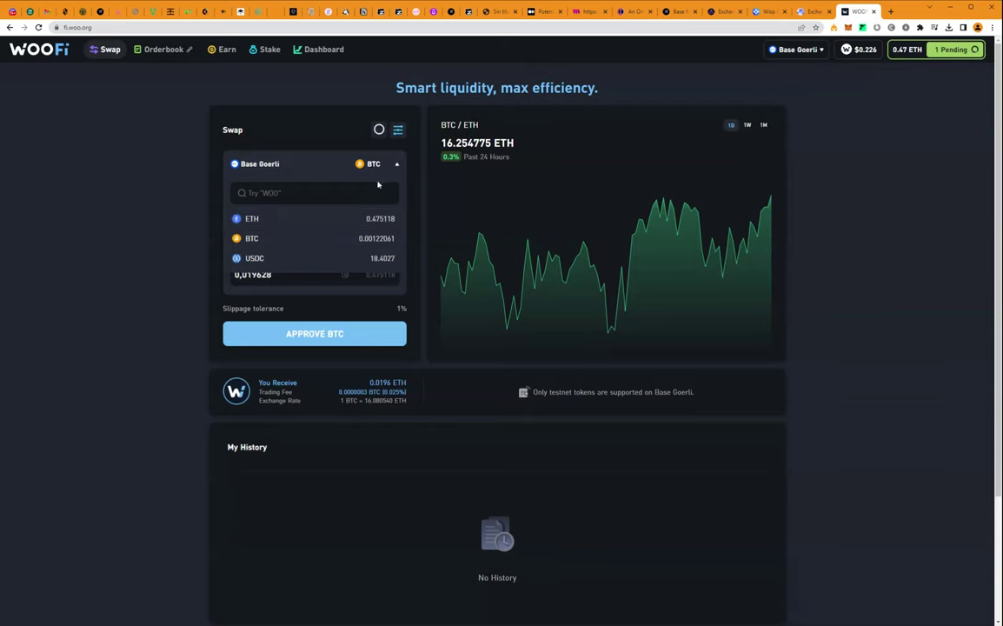
scroll(374, 252, down, 2)
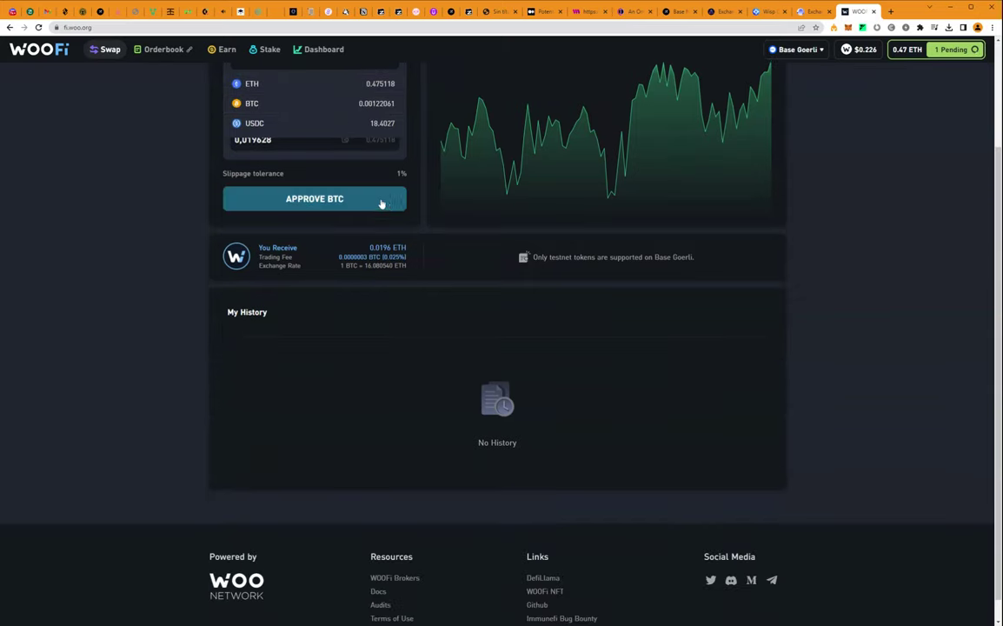
scroll(385, 200, up, 2)
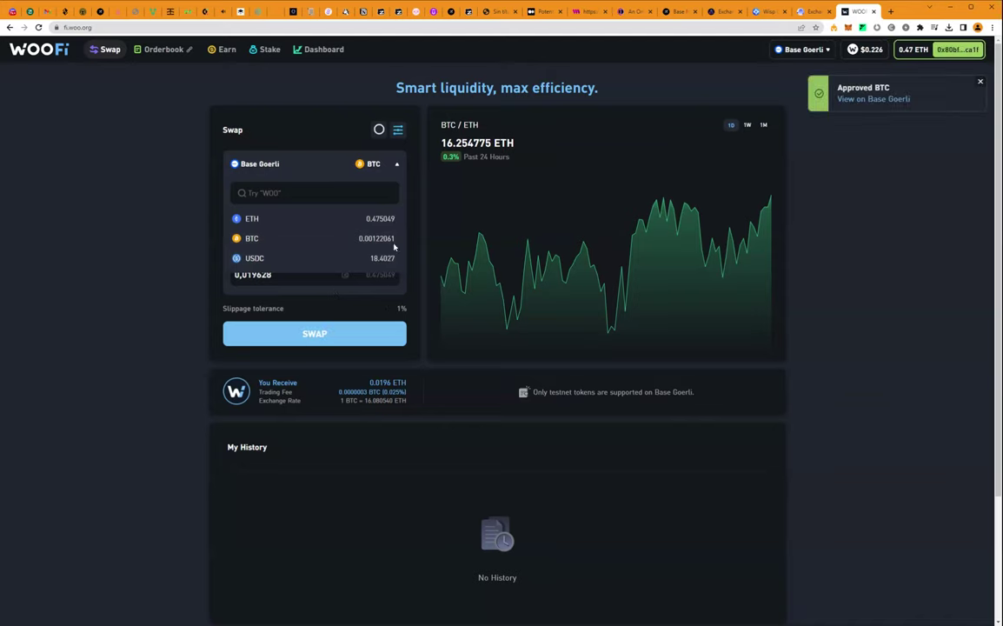
click(351, 238)
click(385, 189)
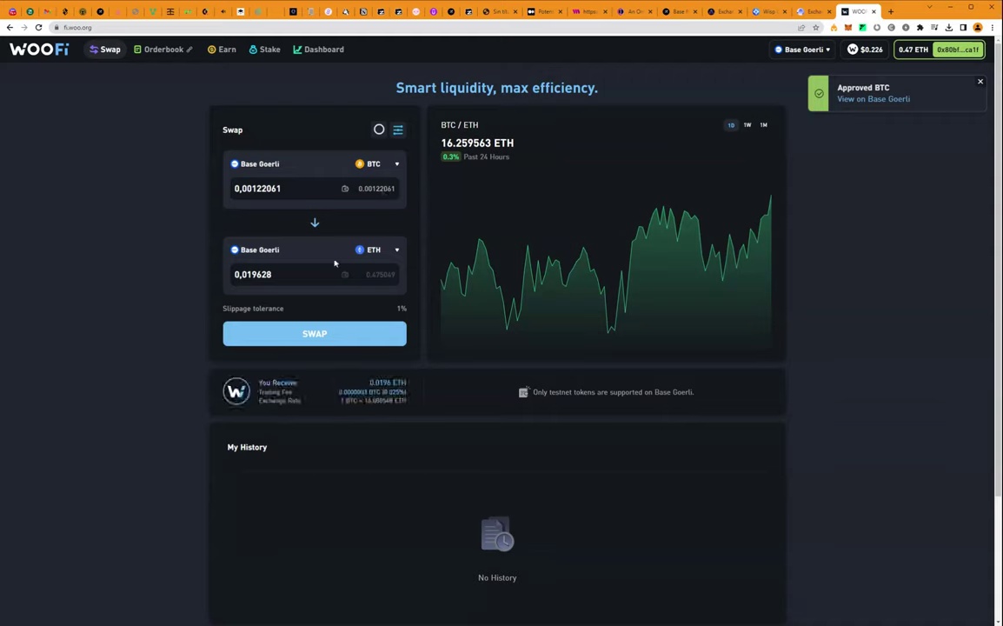
click(343, 335)
click(521, 446)
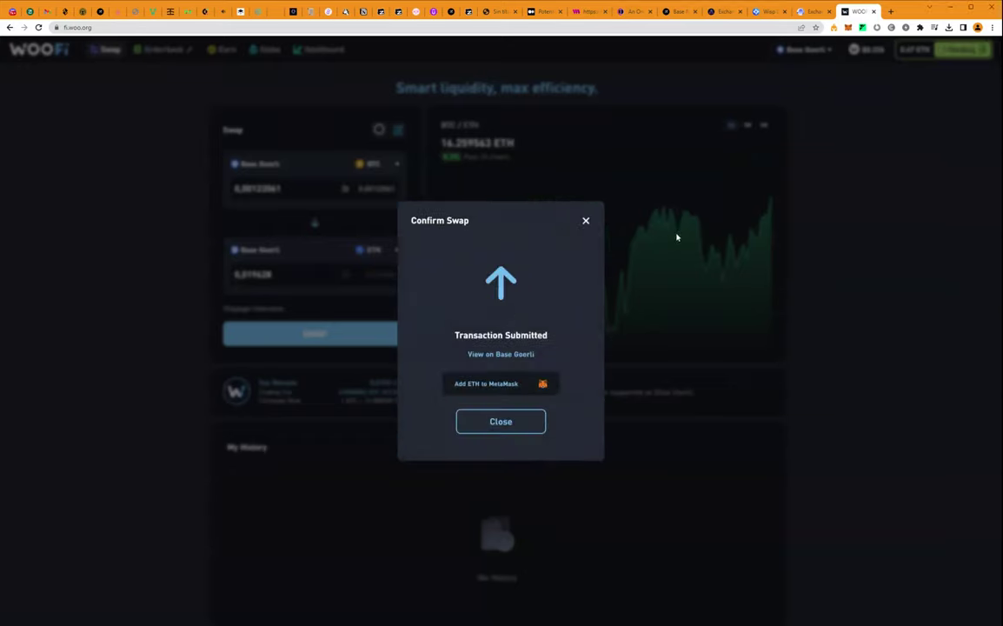
click(586, 221)
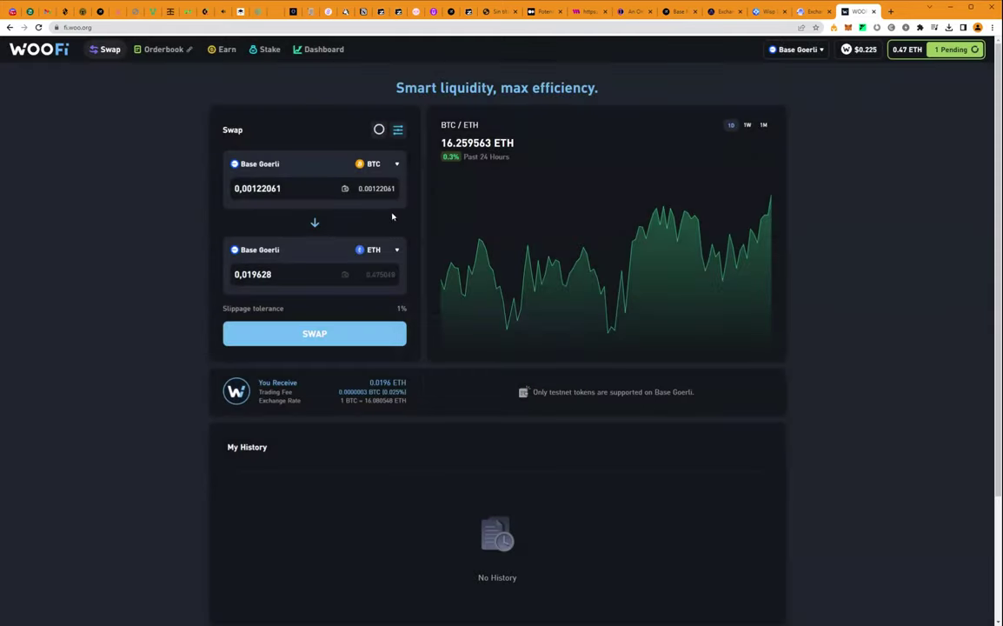
Choose USDC as the token to swap for ETH and set the amount to 6.402707
click(393, 165)
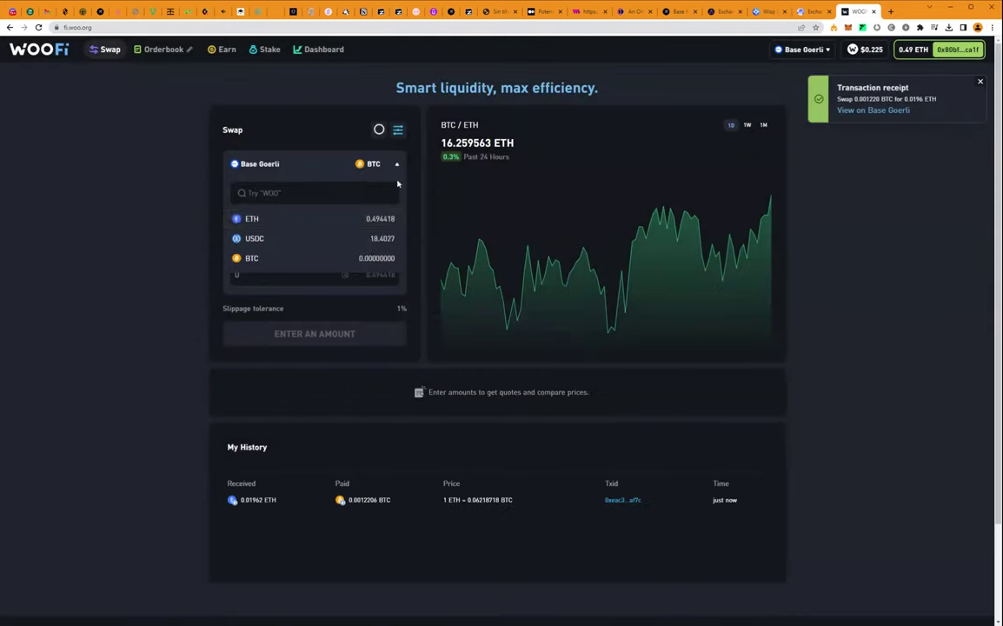
click(371, 239)
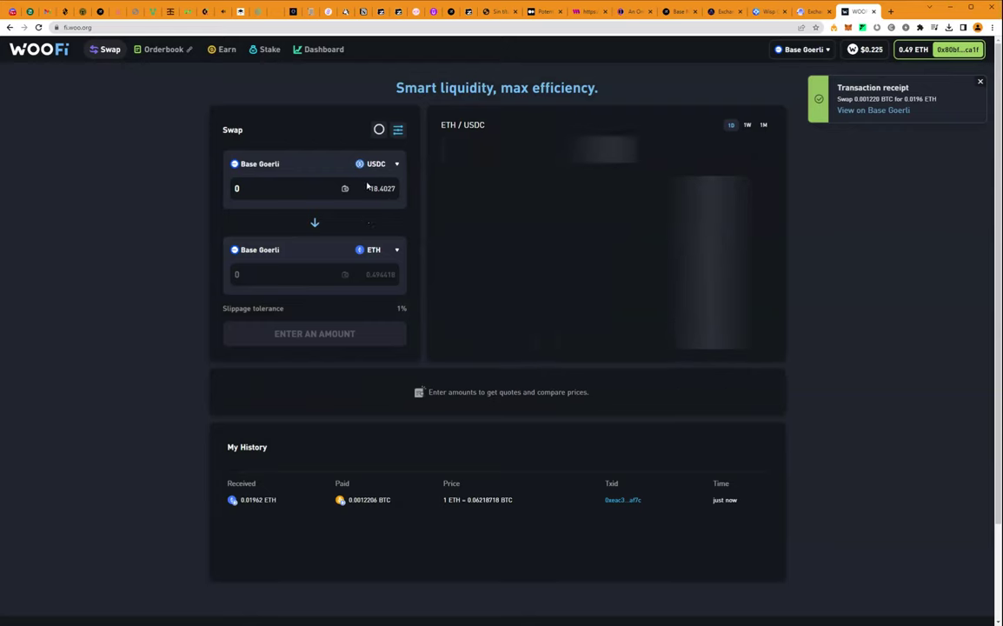
click(383, 189)
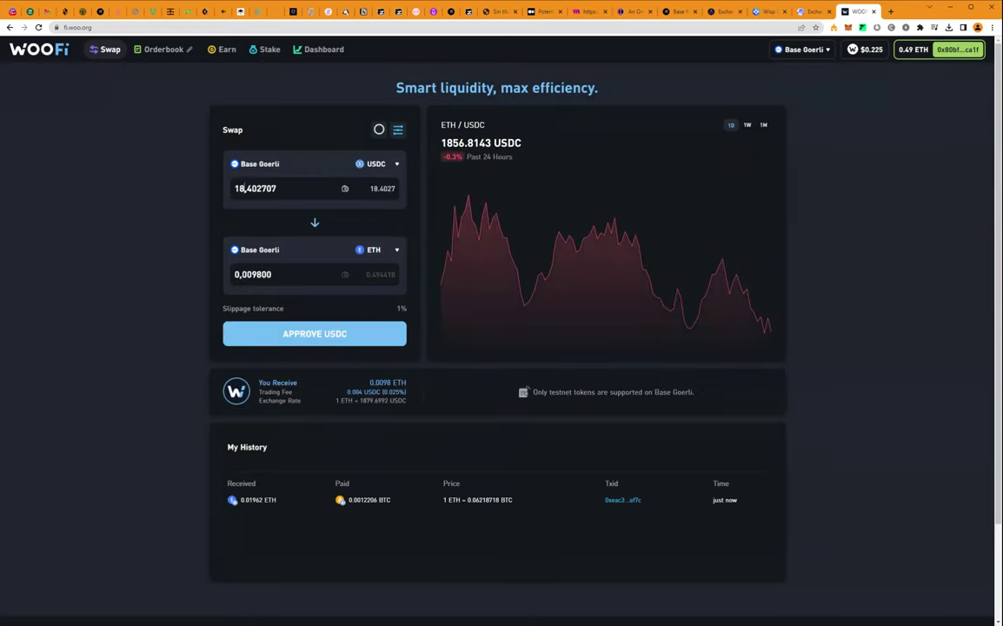
key(BackSpace)
key(BackSpace)
text(6)
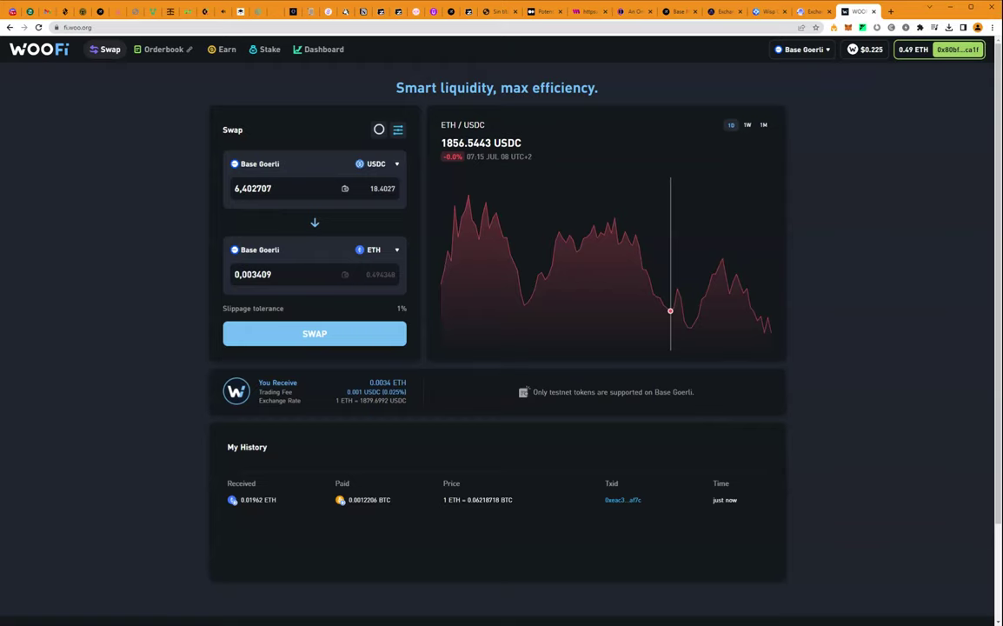
Submit and confirm the swap of 6.402707 USDC to ETH, closing the submission notice
click(367, 334)
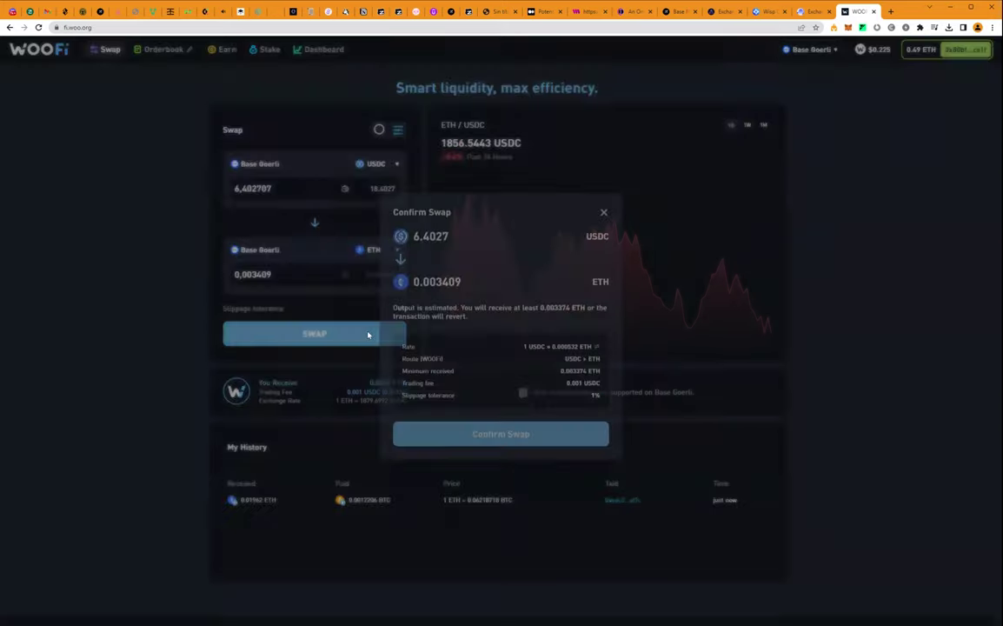
click(529, 442)
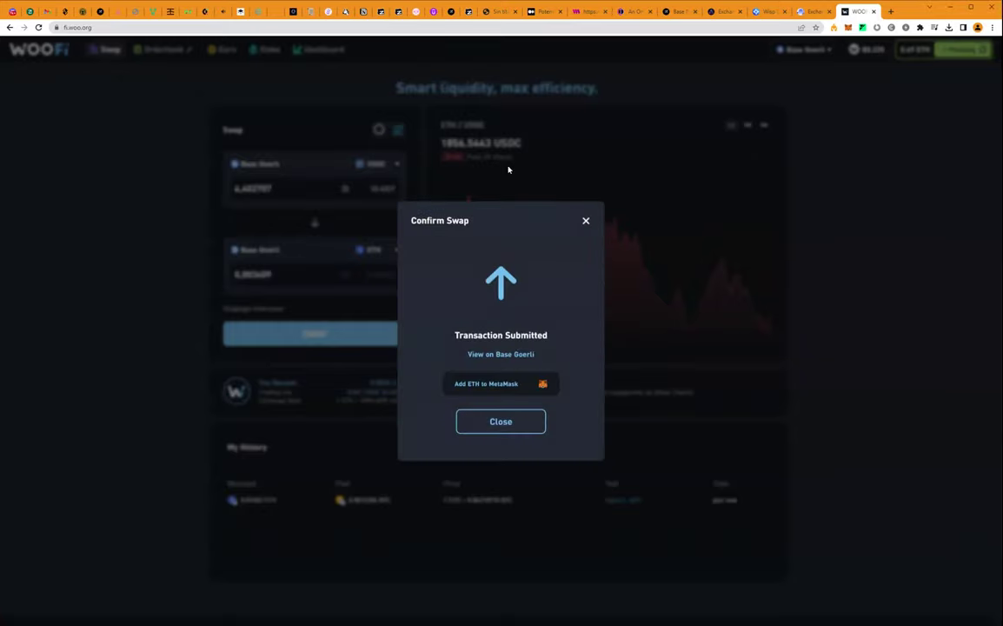
click(586, 220)
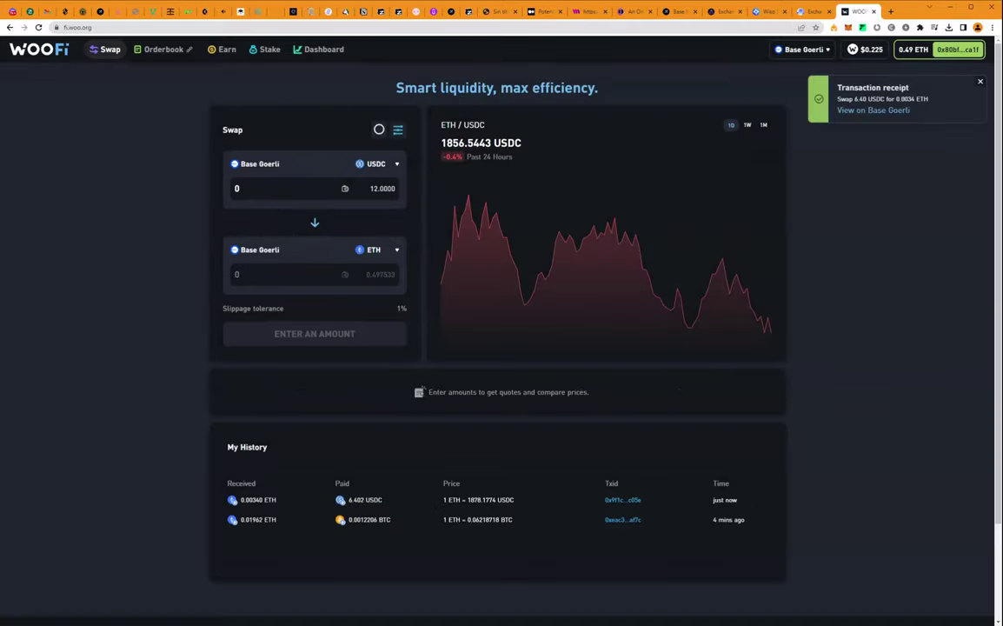
Swap another 6 USDC for ETH on Base Goerli and dismiss the submission notice
text(6)
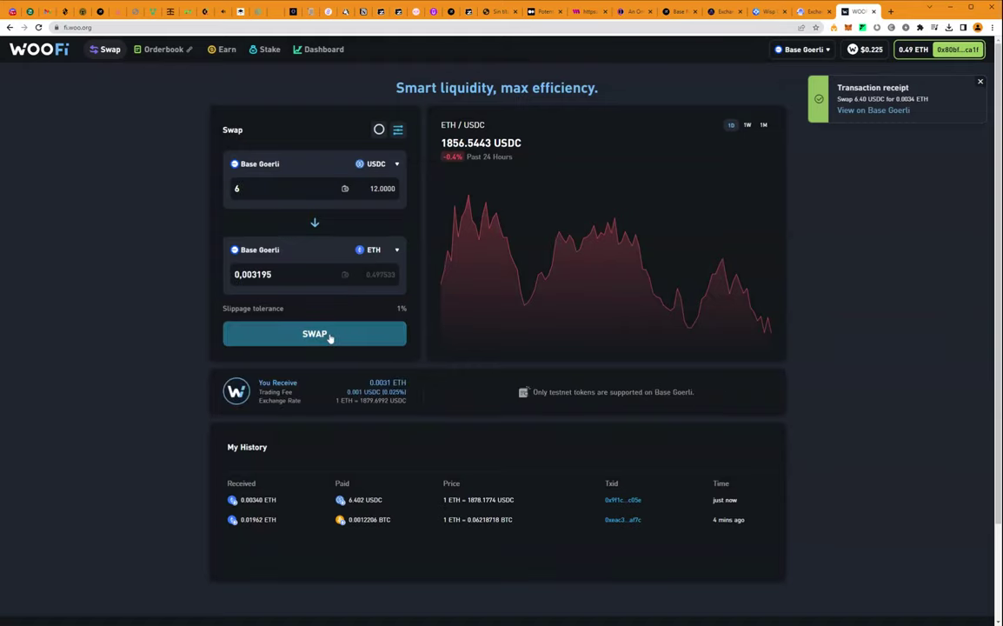
click(329, 336)
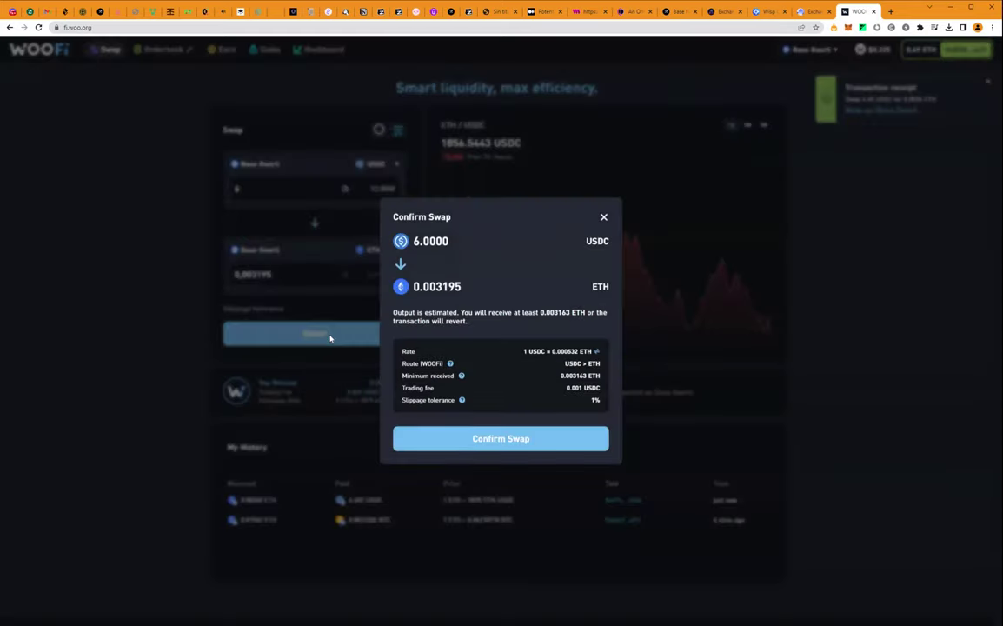
click(536, 444)
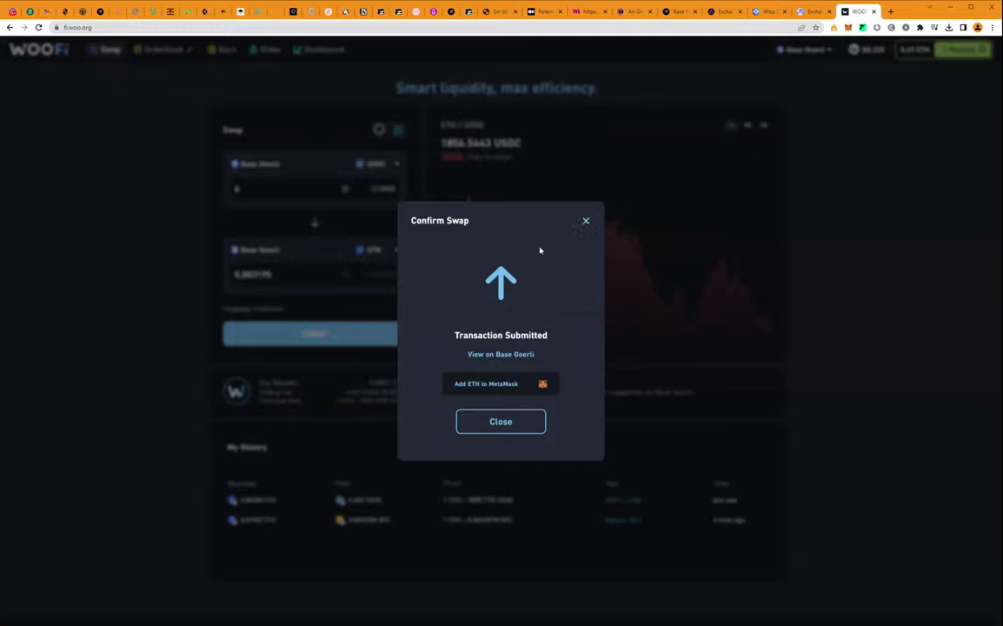
click(368, 225)
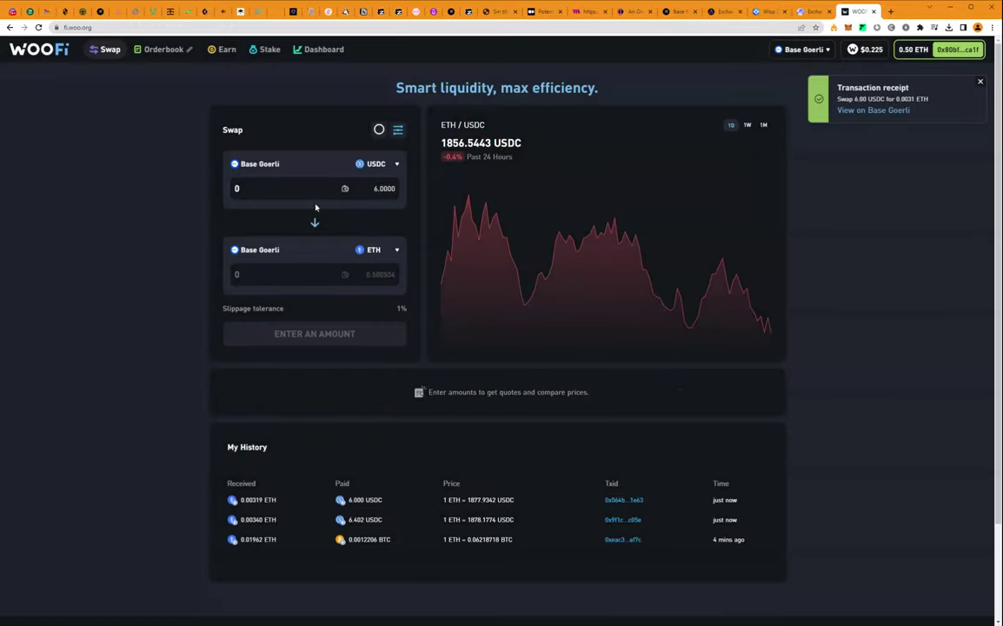
Swap the entire remaining balance of 6 USDC for ETH and check the connected wallet's details
click(348, 186)
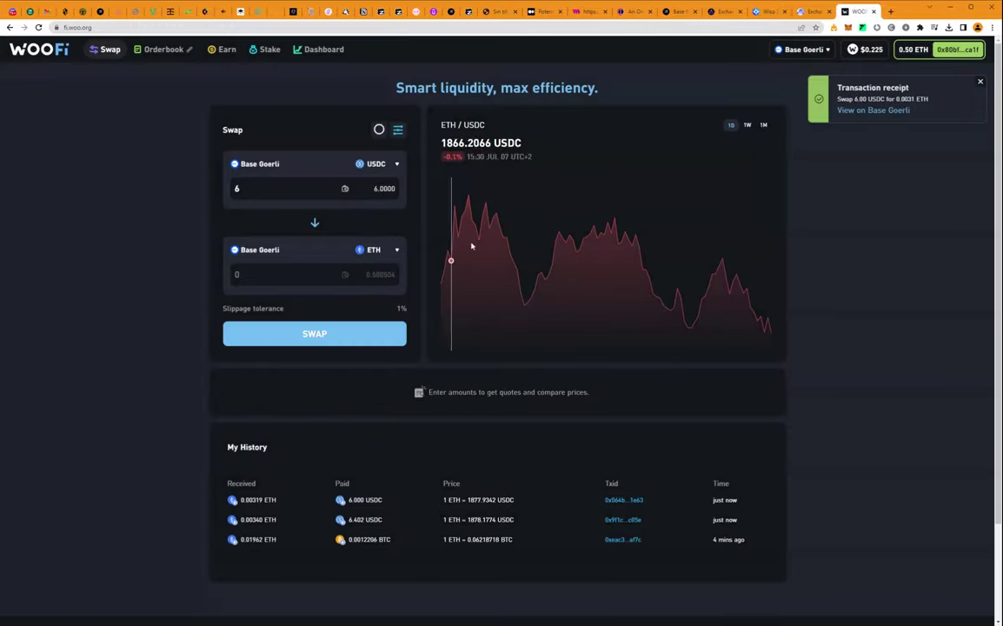
click(327, 343)
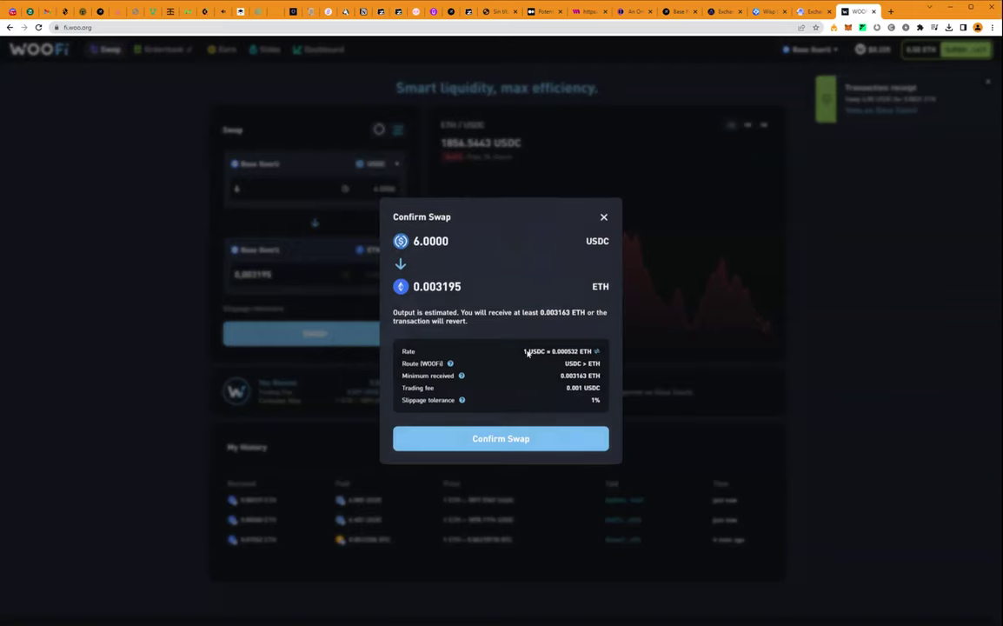
click(525, 441)
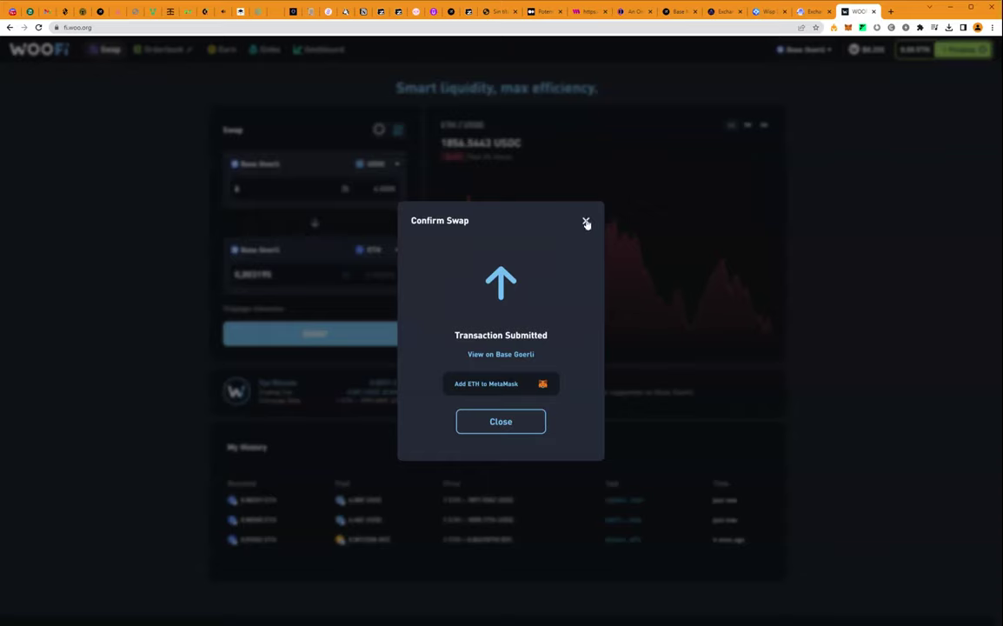
click(585, 223)
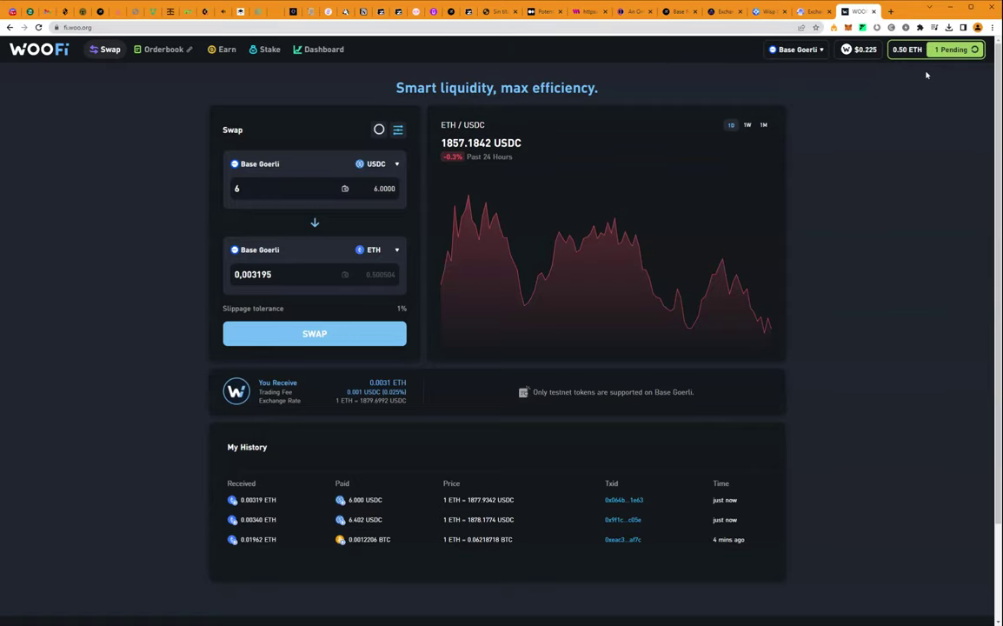
click(943, 53)
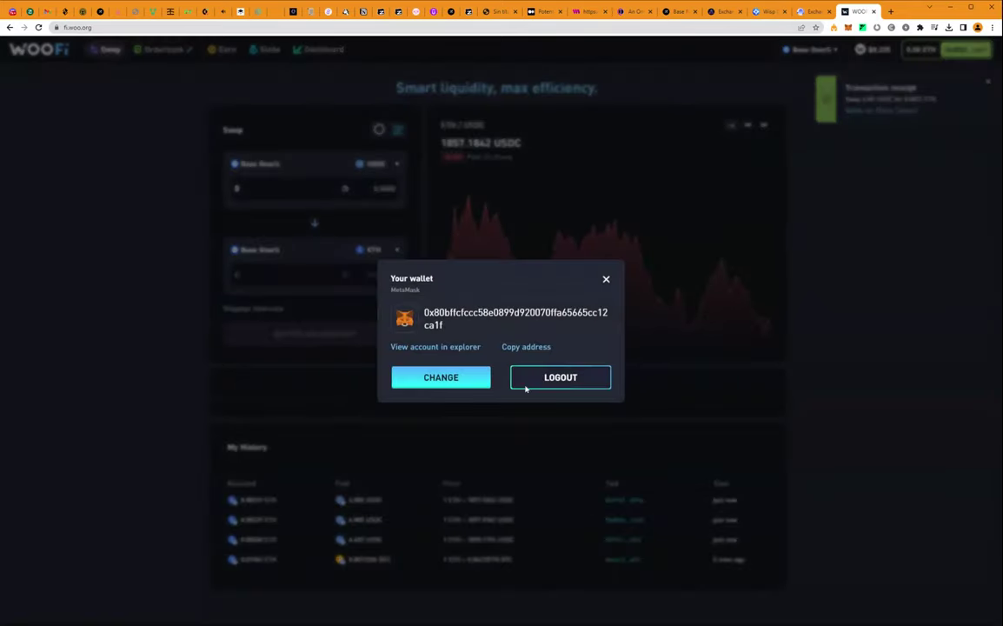
click(606, 279)
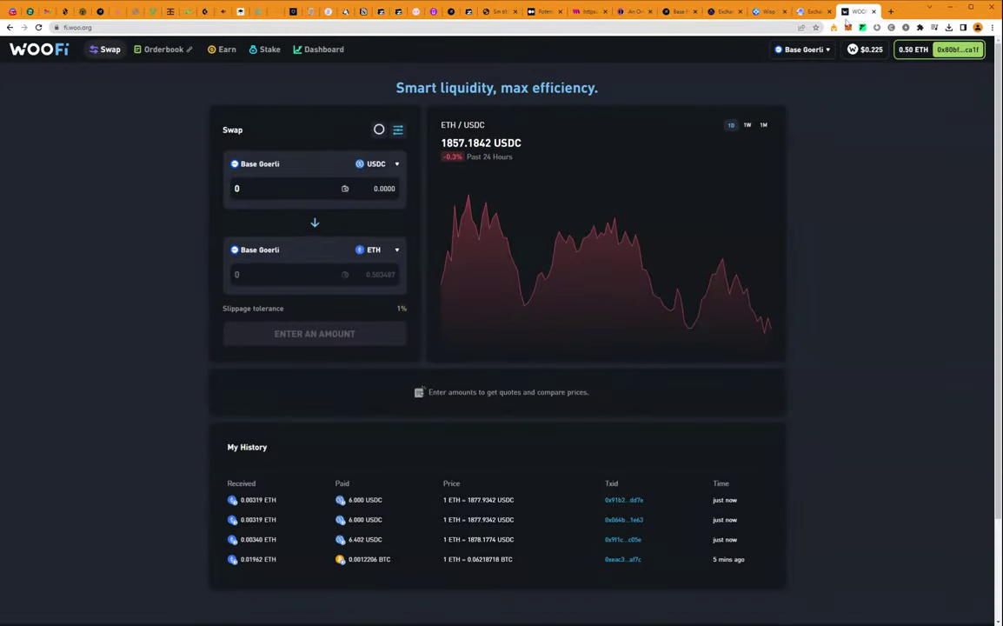
Close the WOOFi page and swap 0.01 ETH for USDC on DackieSwap, confirming the transaction
click(874, 11)
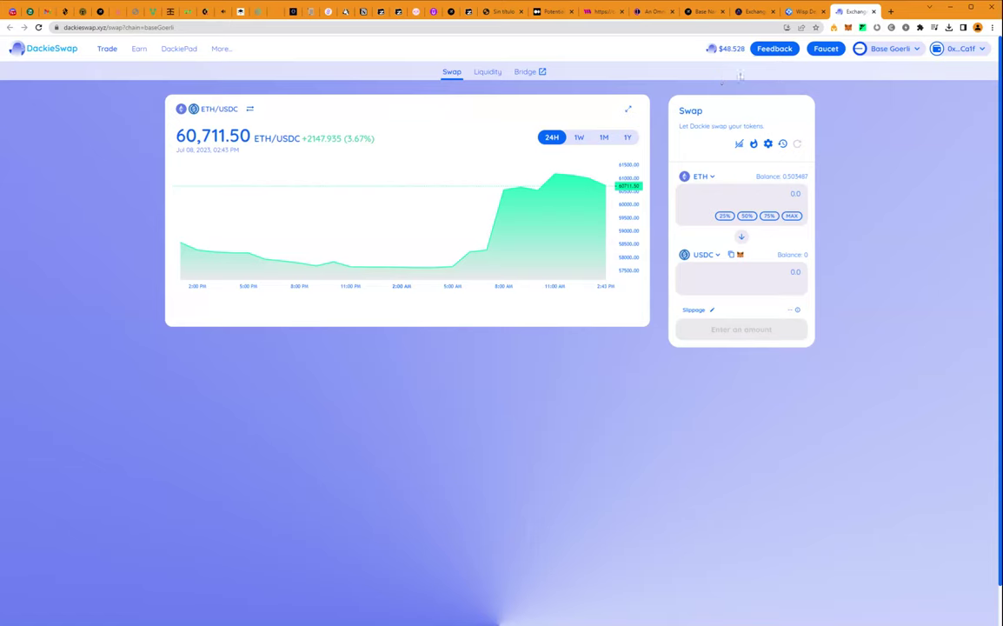
mouse_move(903, 62)
text(0.01)
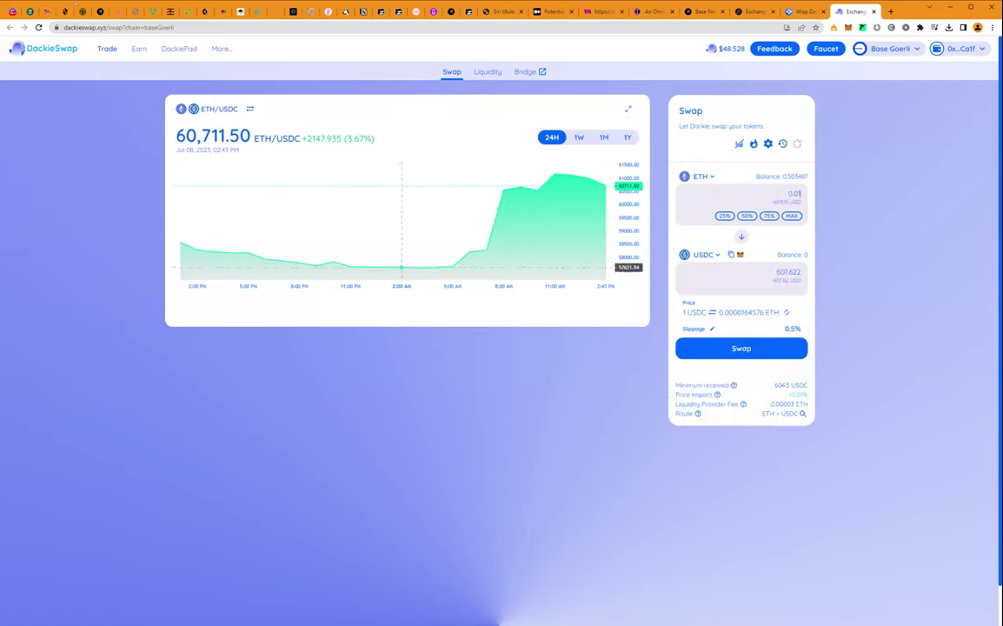
click(754, 348)
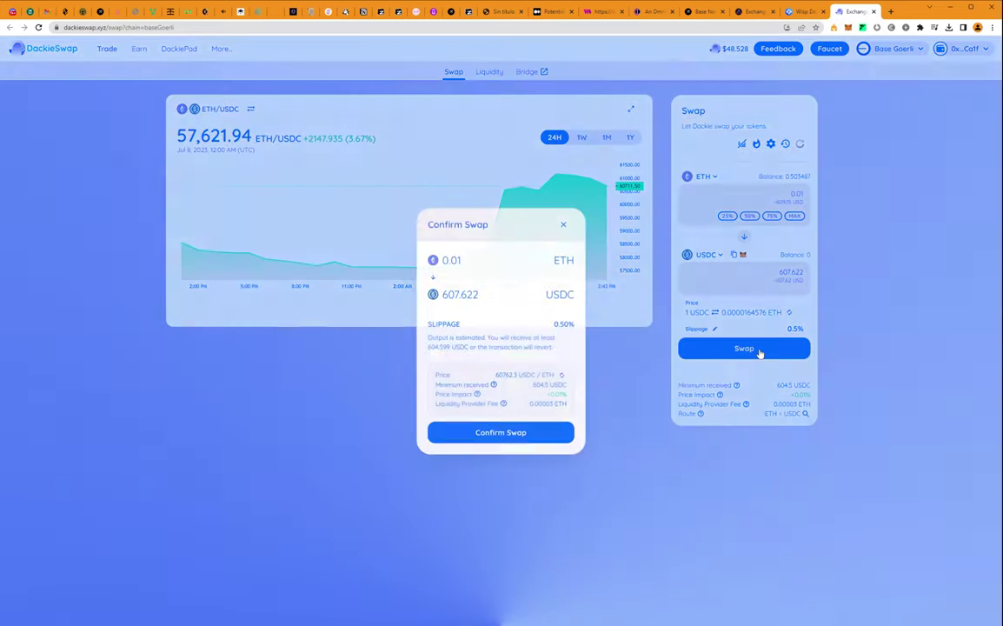
click(519, 433)
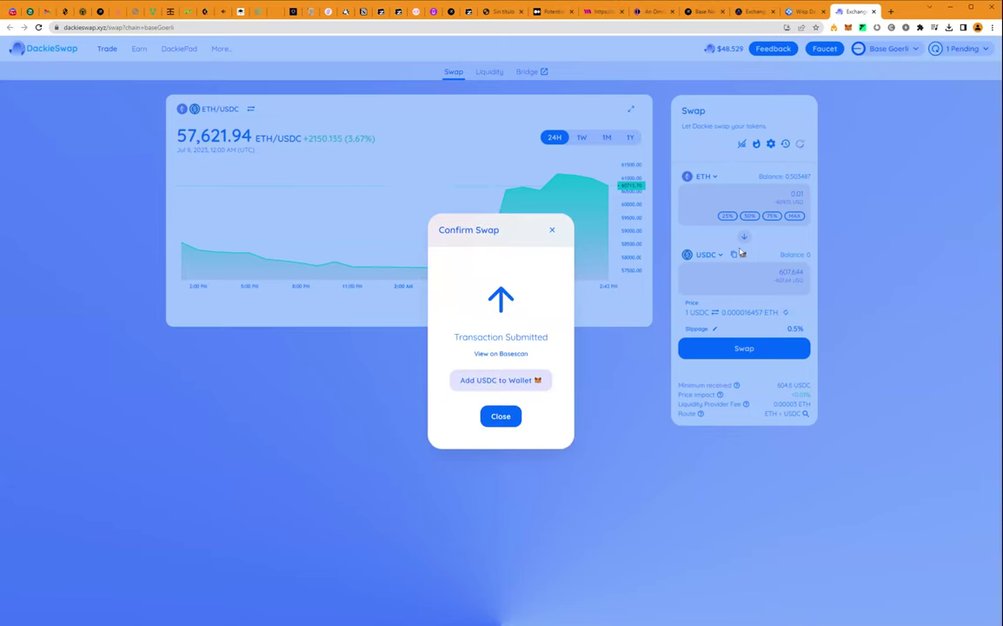
click(510, 422)
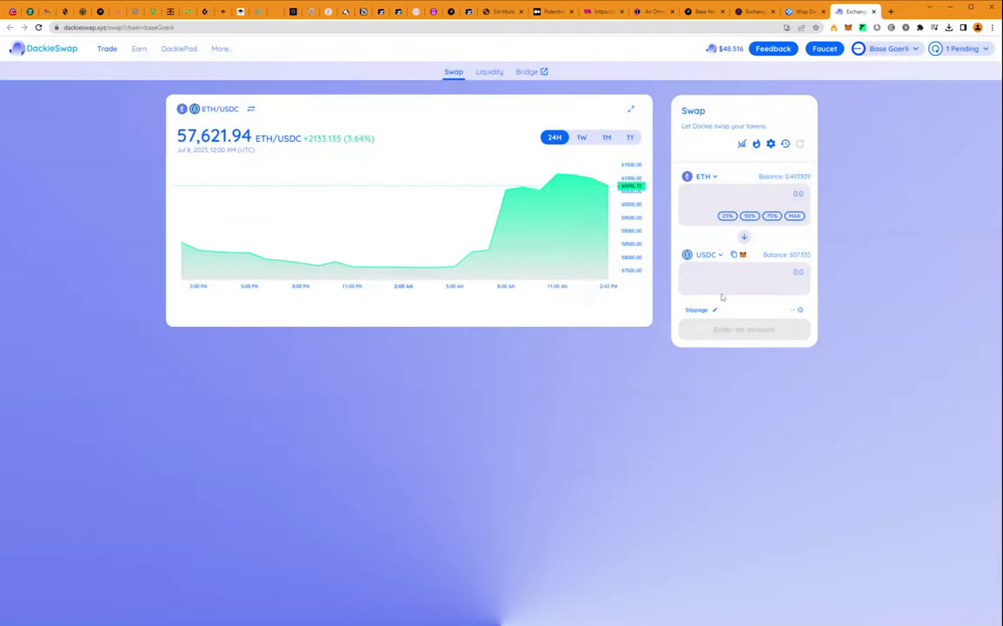
Swap 0.01 ETH for $AVNT, confirming the transaction and closing the submission notice
click(706, 255)
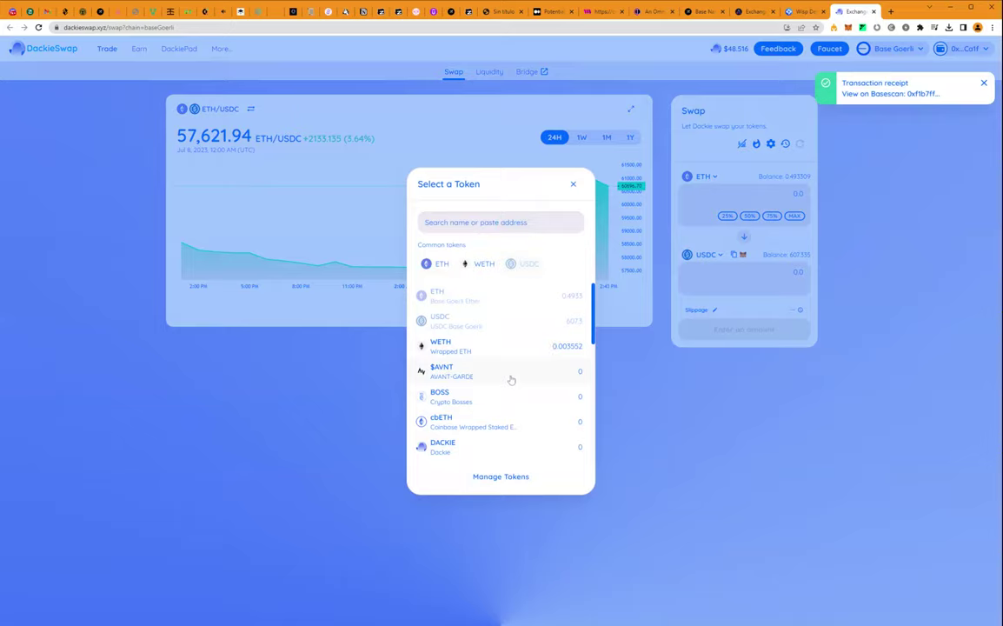
click(511, 373)
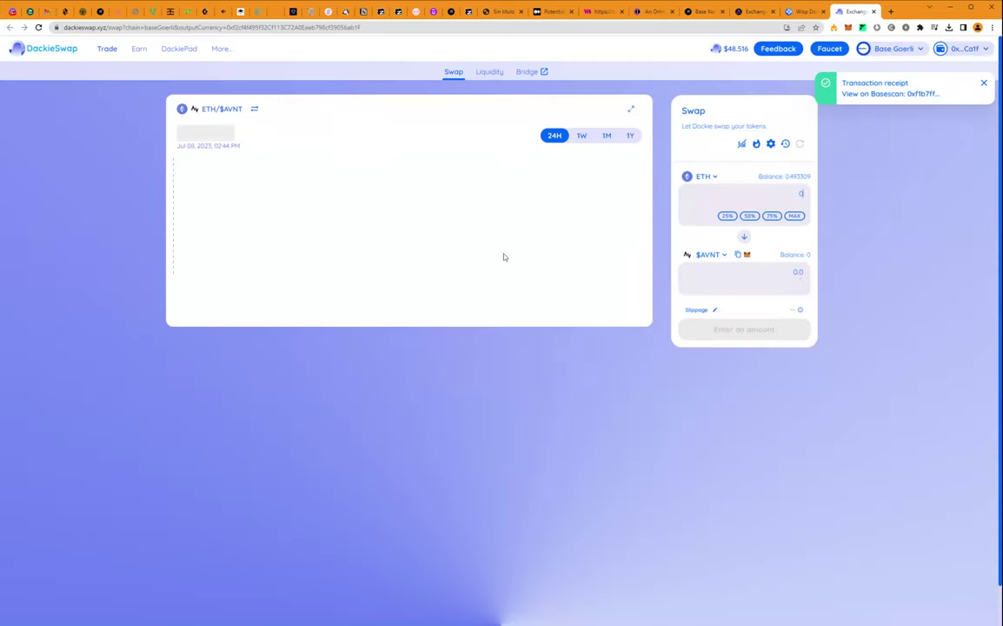
text(.01)
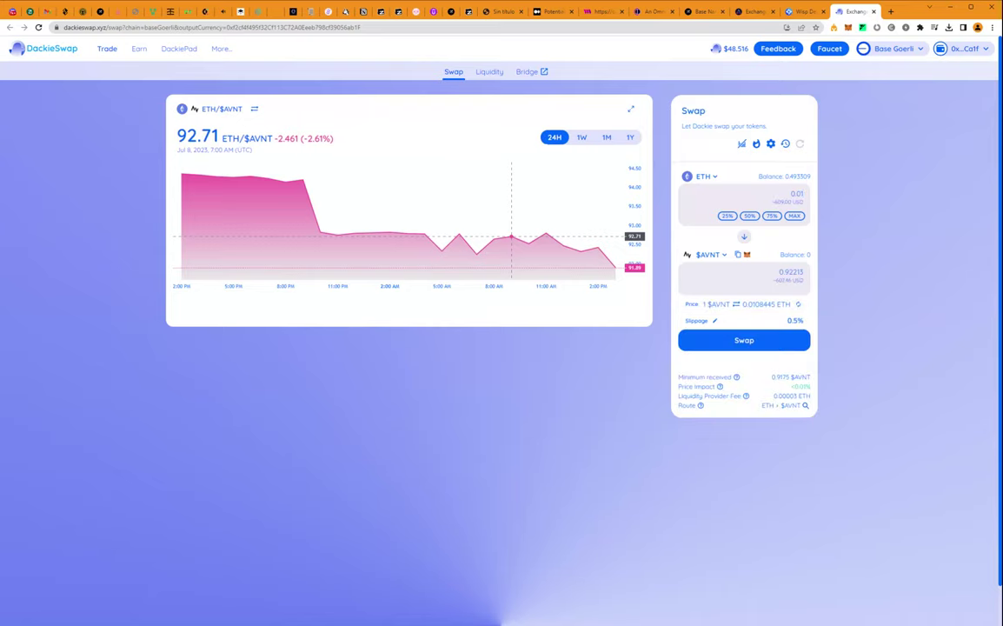
click(751, 341)
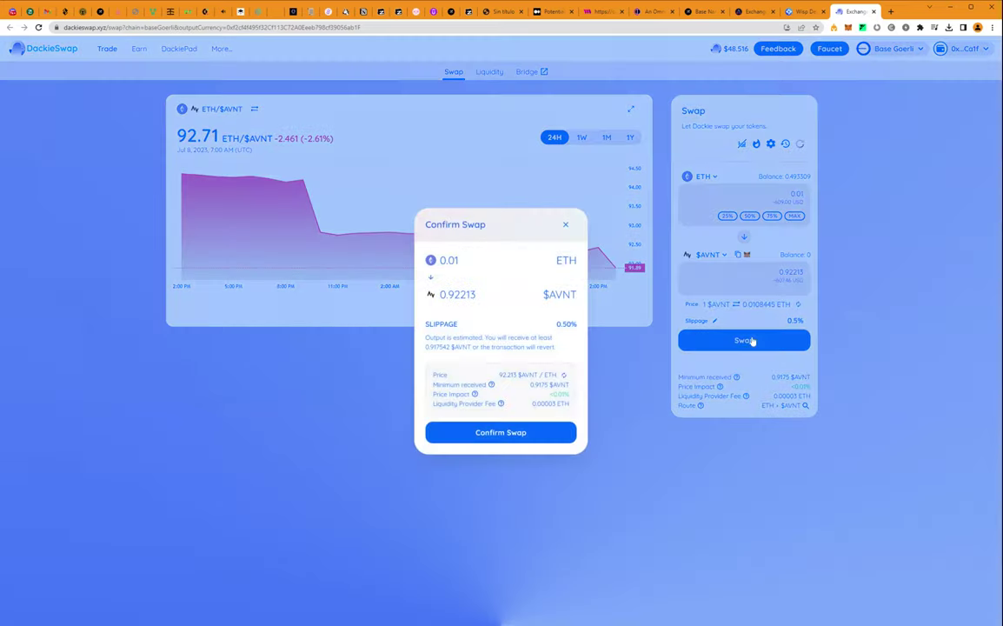
click(516, 433)
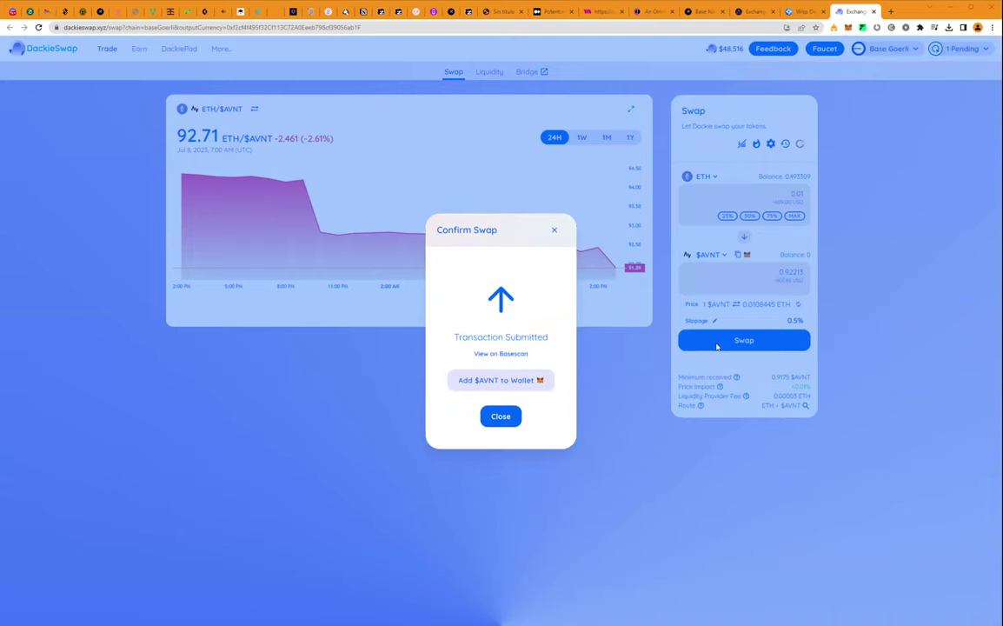
click(500, 417)
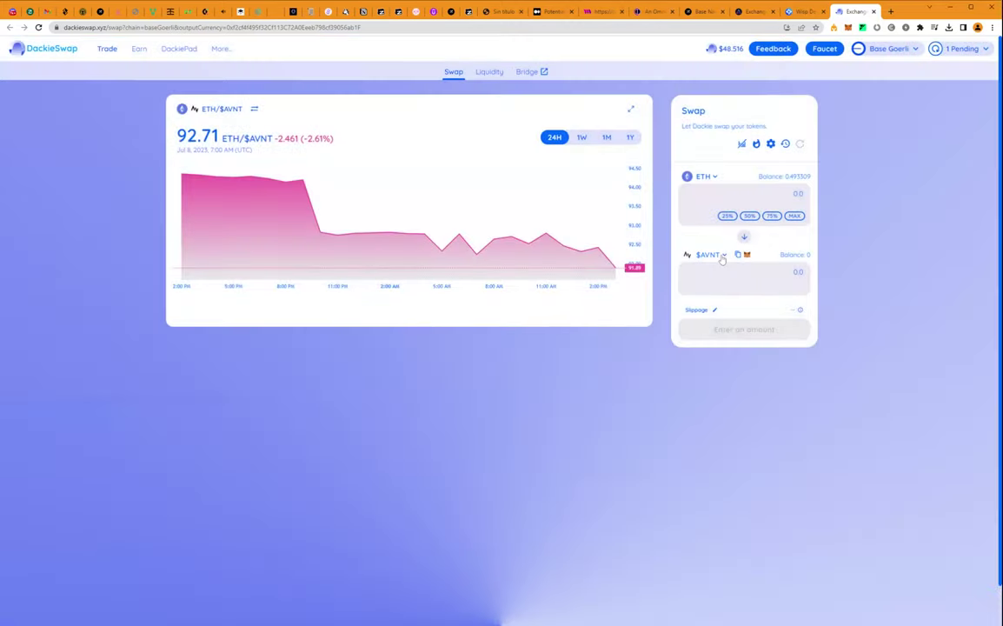
Change the receiving token to BOSS, swap 0.01 ETH for it, and close the submission notice
click(721, 258)
scroll(495, 382, down, 3)
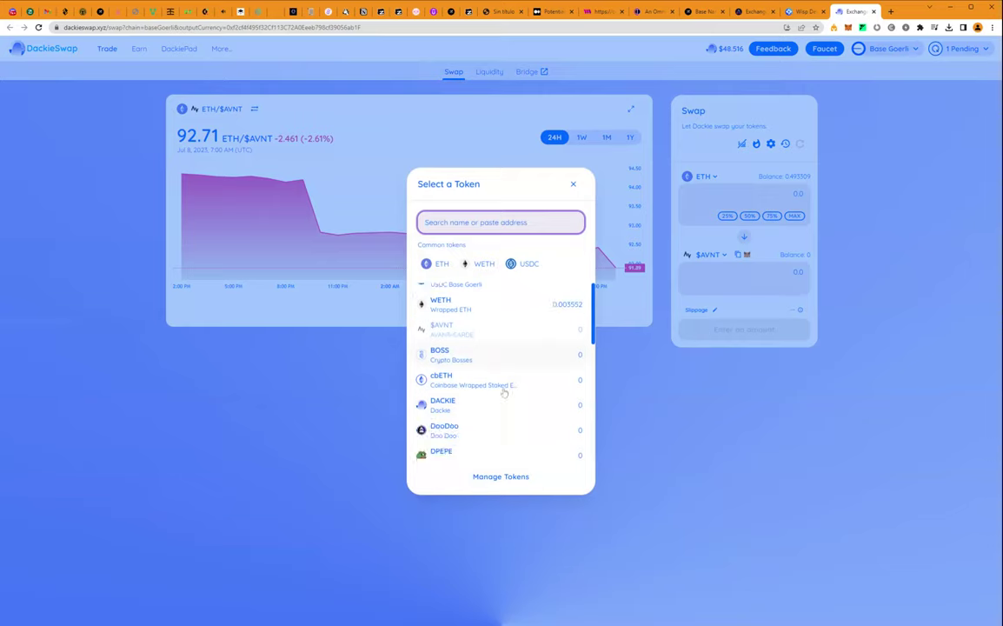
click(480, 311)
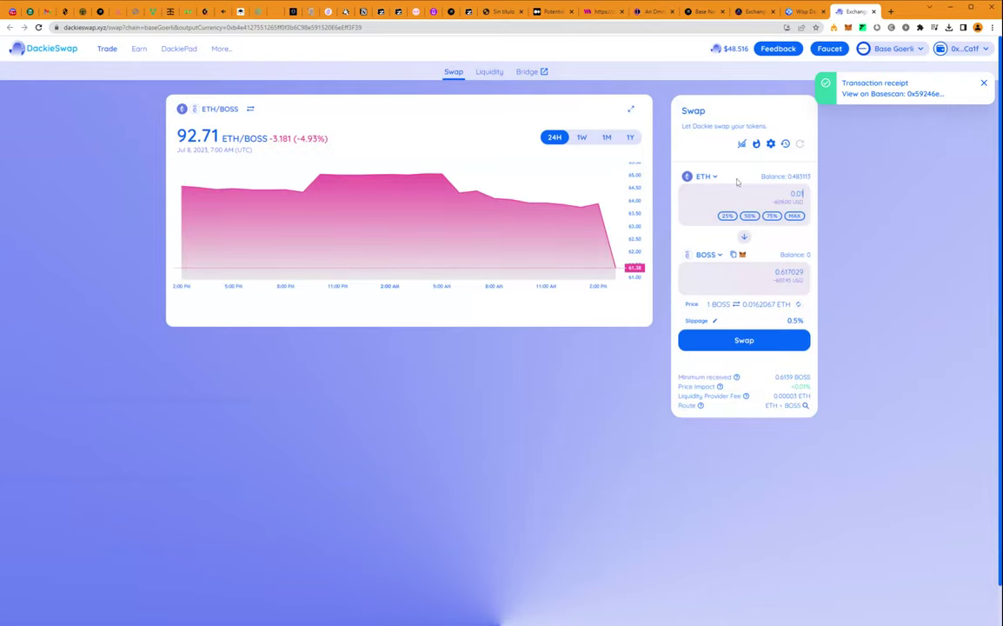
click(770, 338)
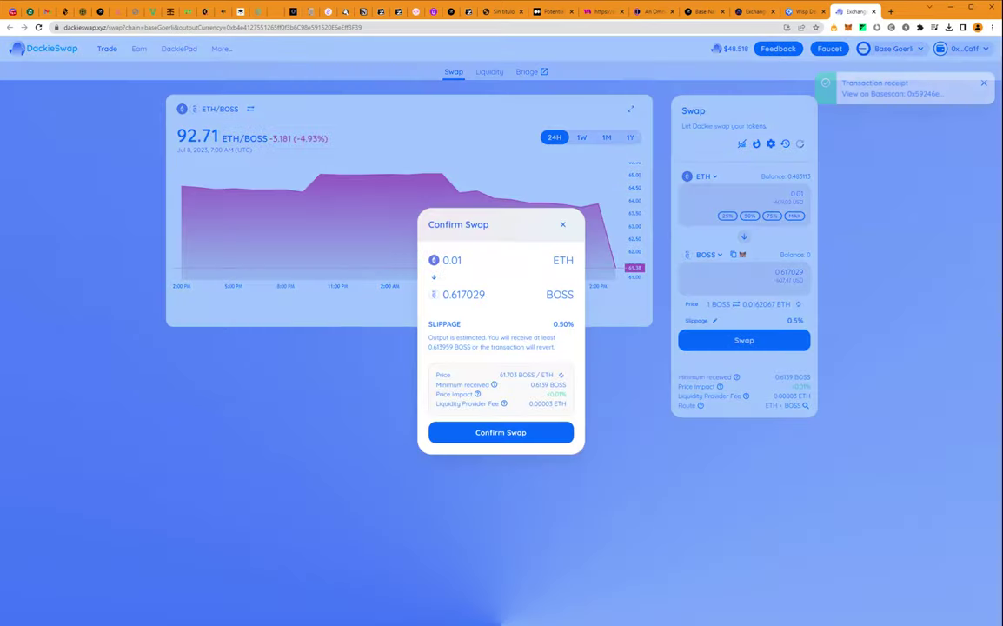
click(530, 439)
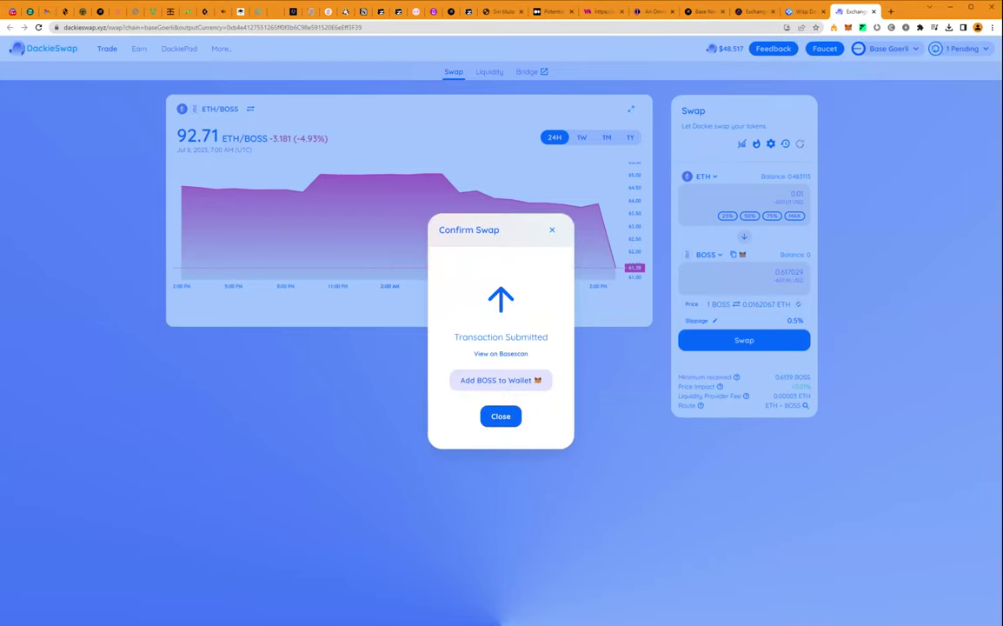
click(508, 418)
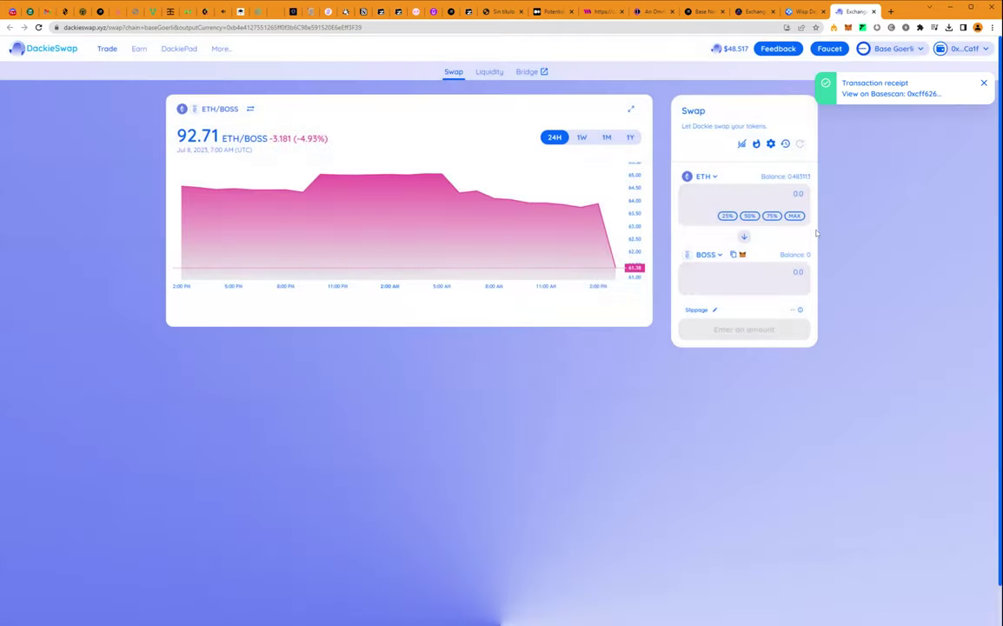
Change the receiving token to DACKIE, swap 0.01 ETH for it, and close the submission notice
click(720, 256)
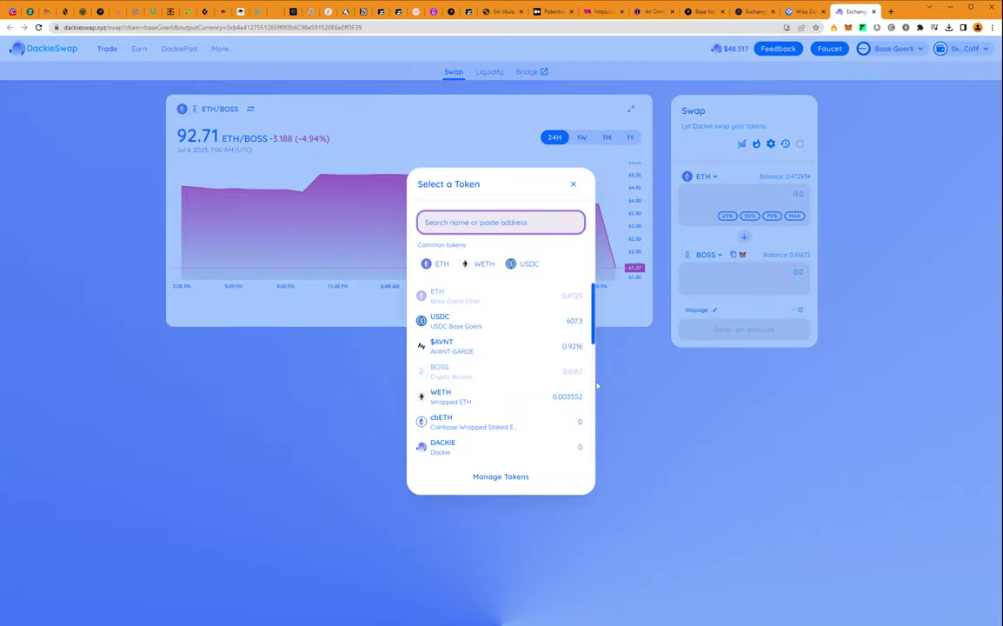
scroll(482, 376, down, 2)
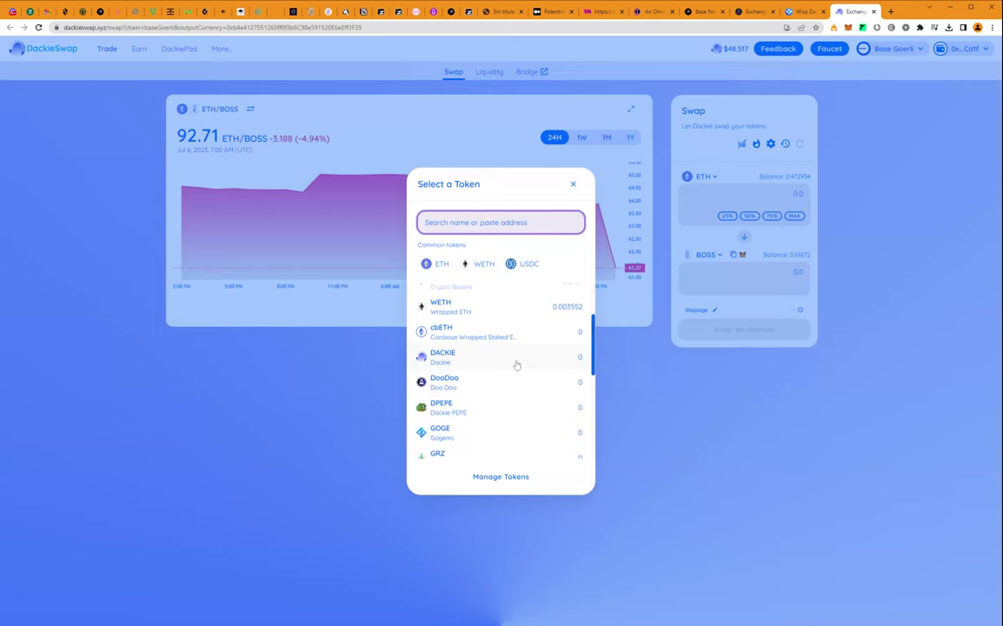
click(516, 360)
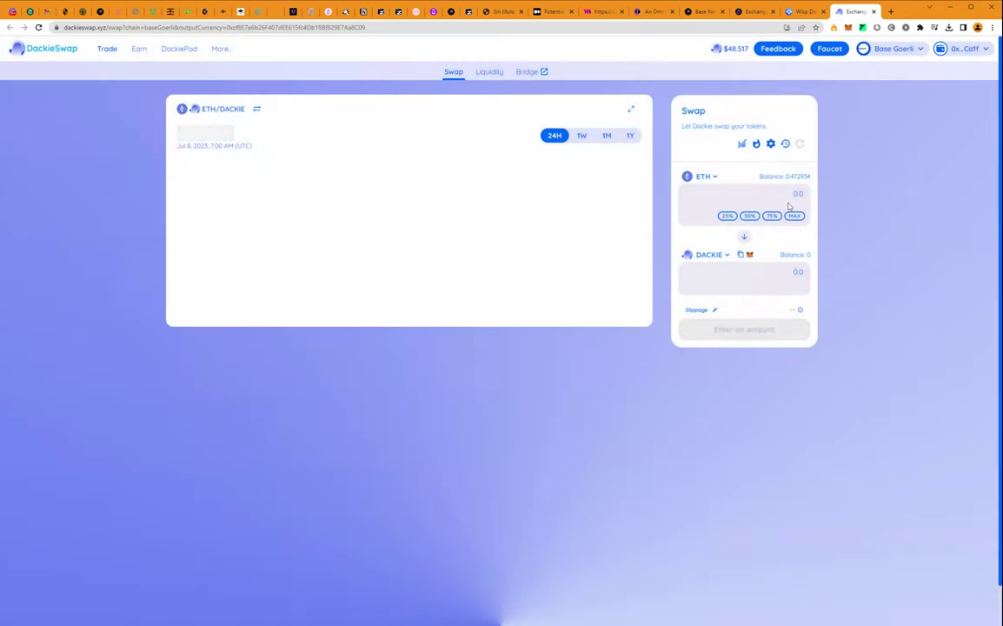
text(0.01)
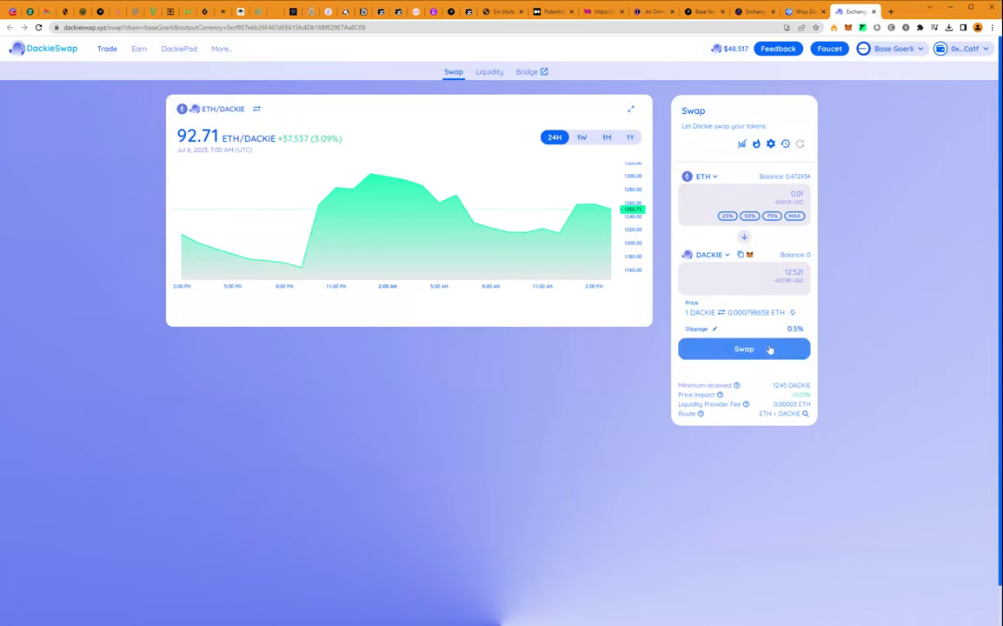
click(770, 349)
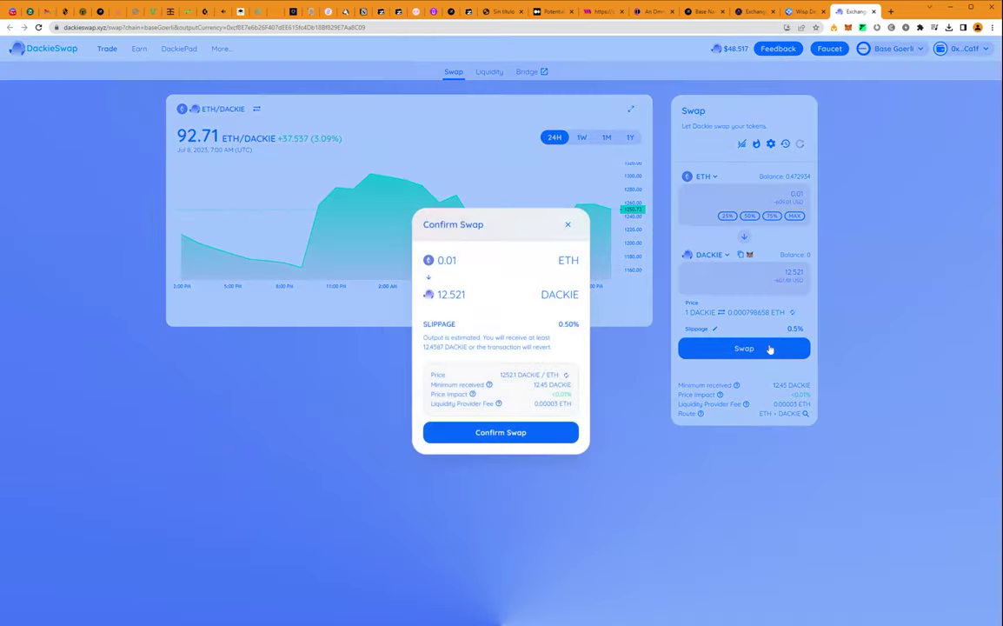
click(505, 438)
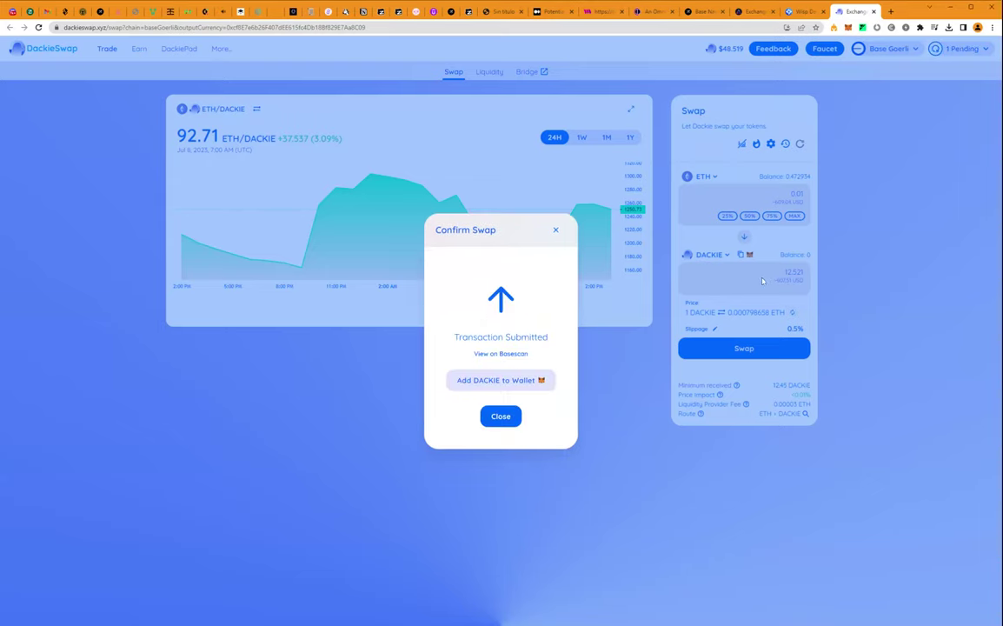
click(502, 416)
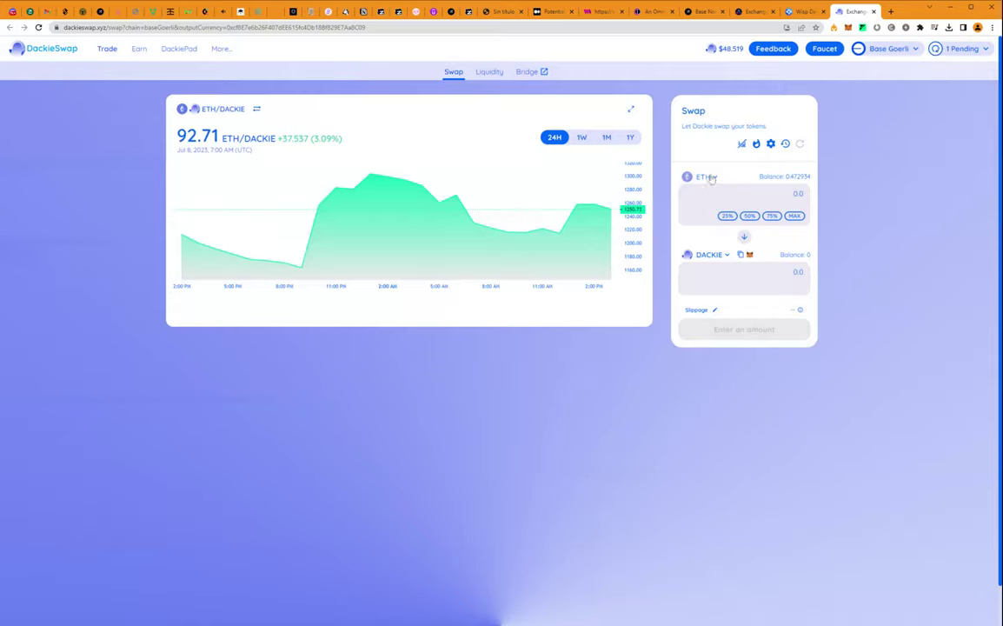
Set the swap pair to pay with USDC and receive DPEPE
click(709, 177)
scroll(514, 341, down, 1)
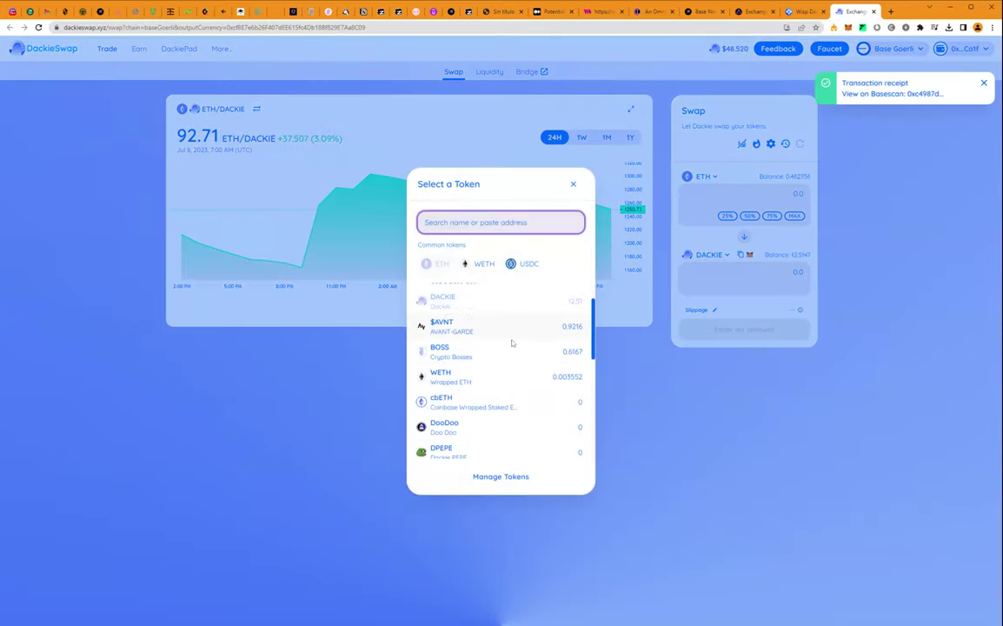
scroll(513, 343, up, 1)
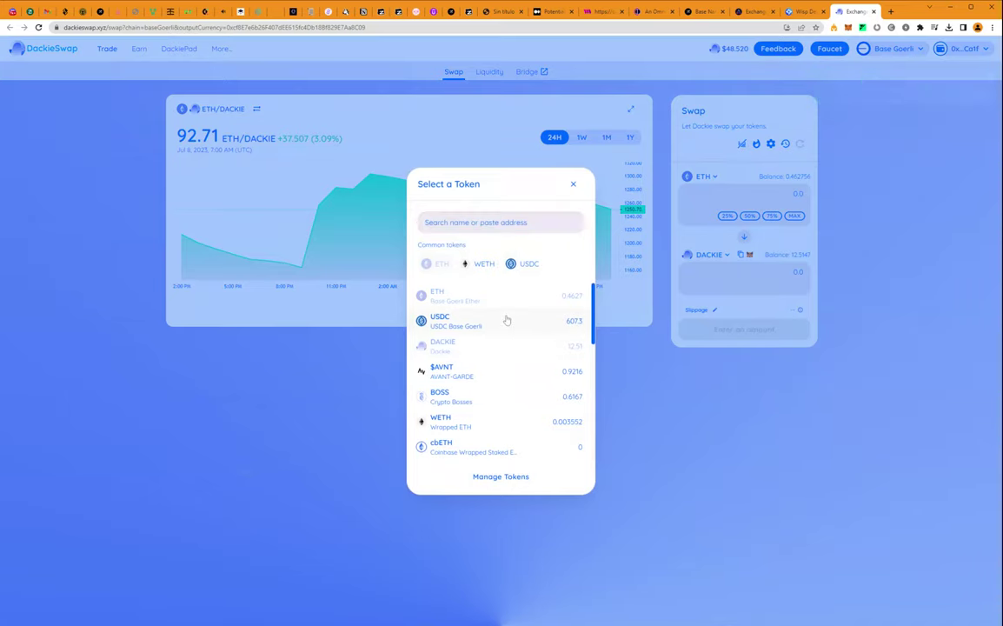
click(517, 319)
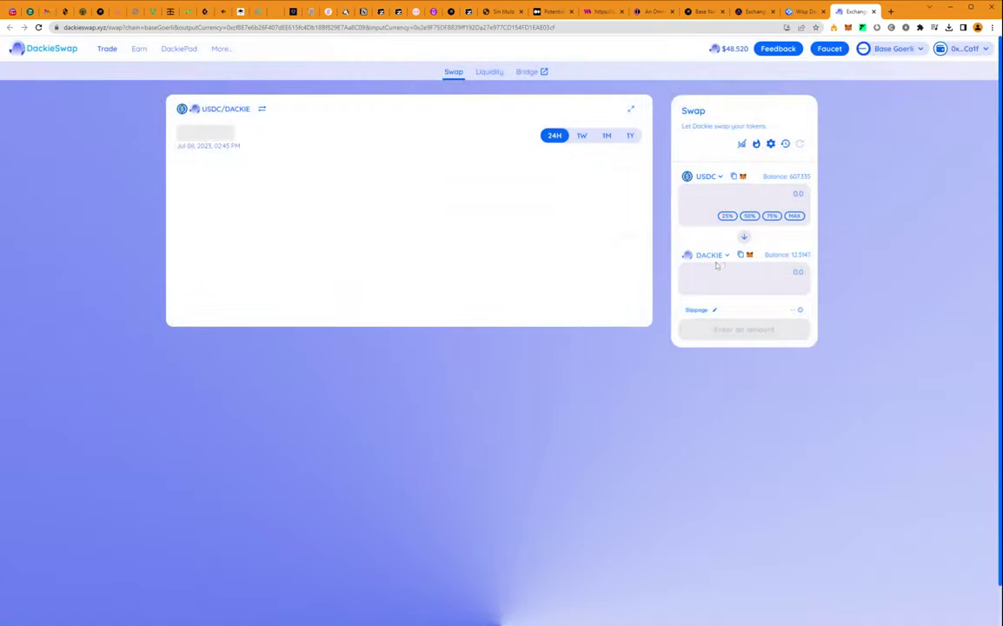
click(711, 256)
scroll(497, 388, down, 3)
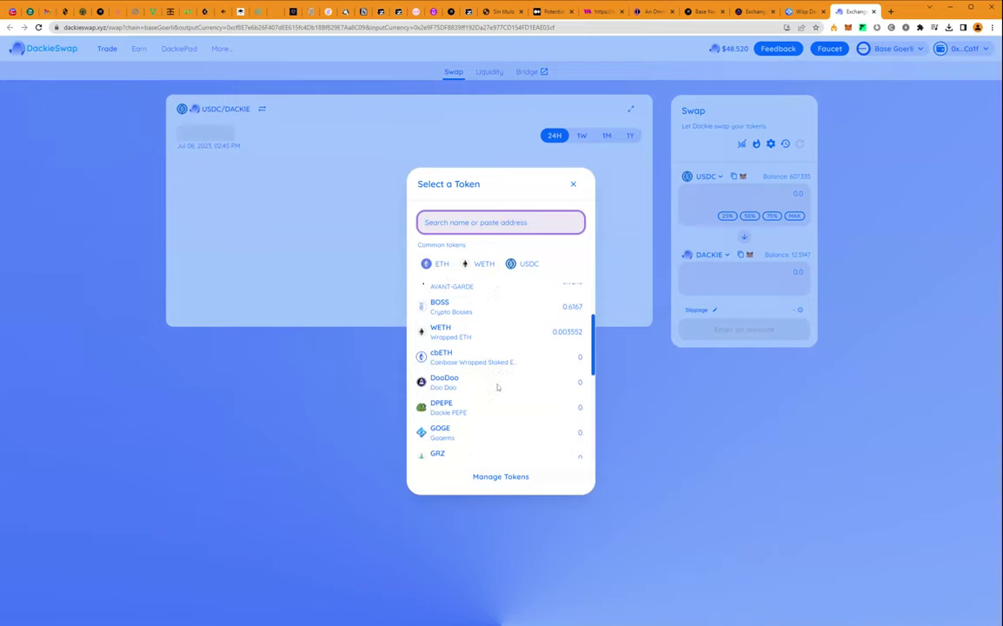
click(487, 372)
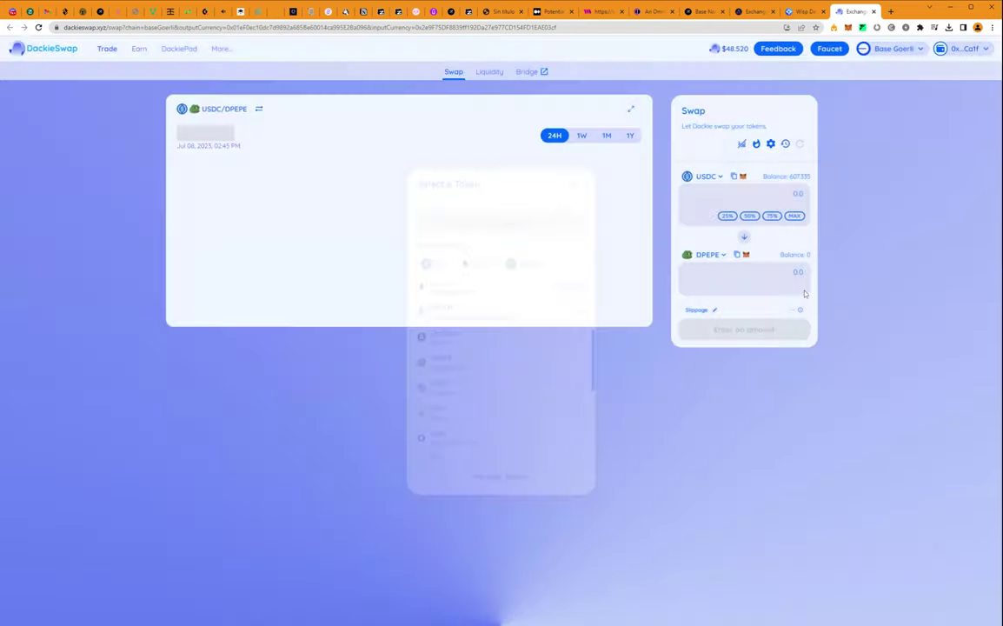
Swap 25% of the USDC balance for DPEPE, confirming the transaction and closing the submission notice
click(726, 216)
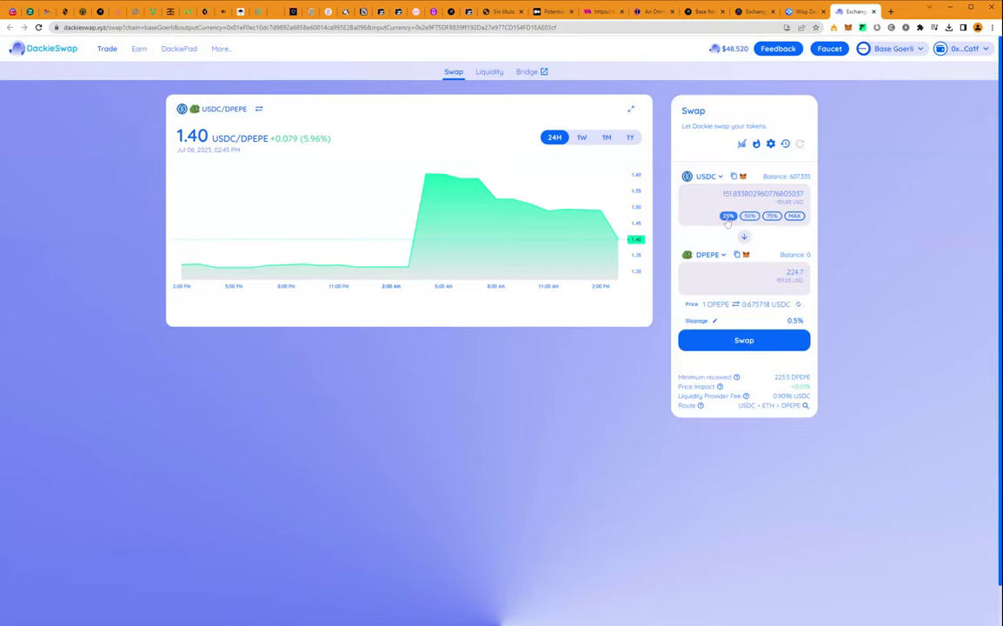
click(746, 340)
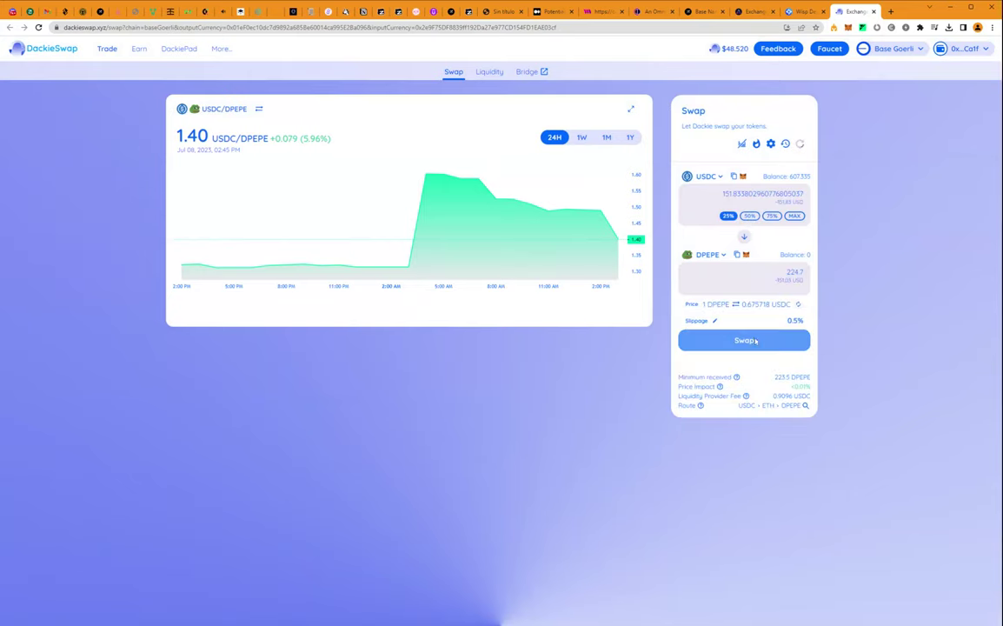
click(502, 432)
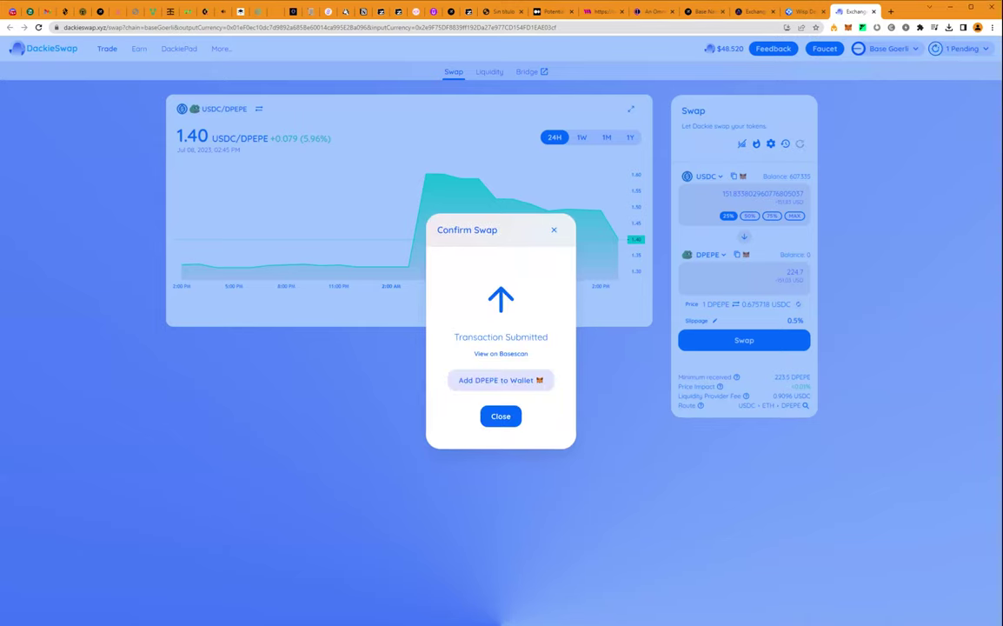
click(507, 416)
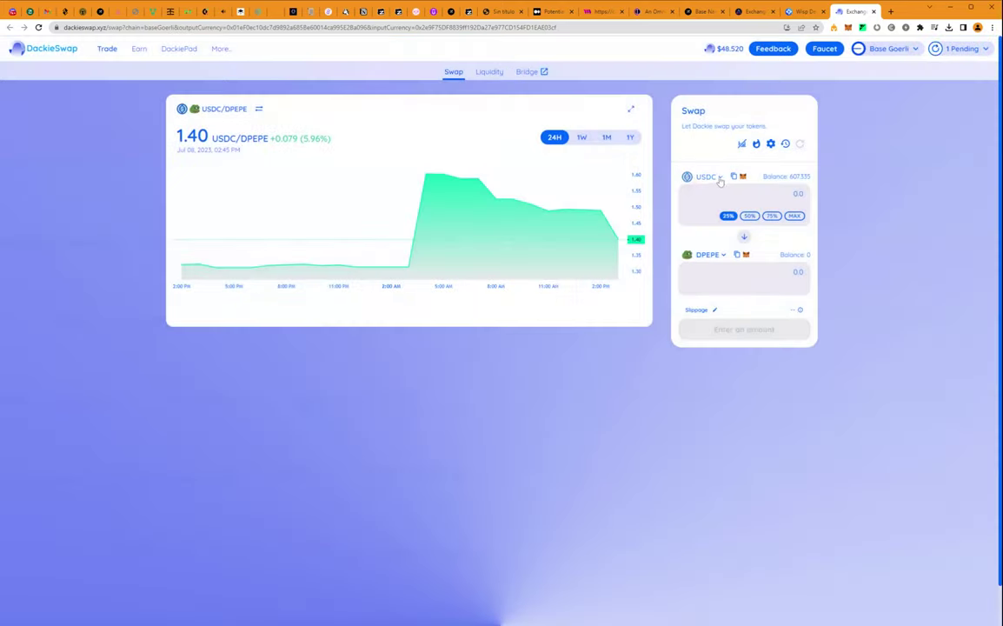
Set the swap pair to pay with DACKIE and receive DooDoo
click(719, 177)
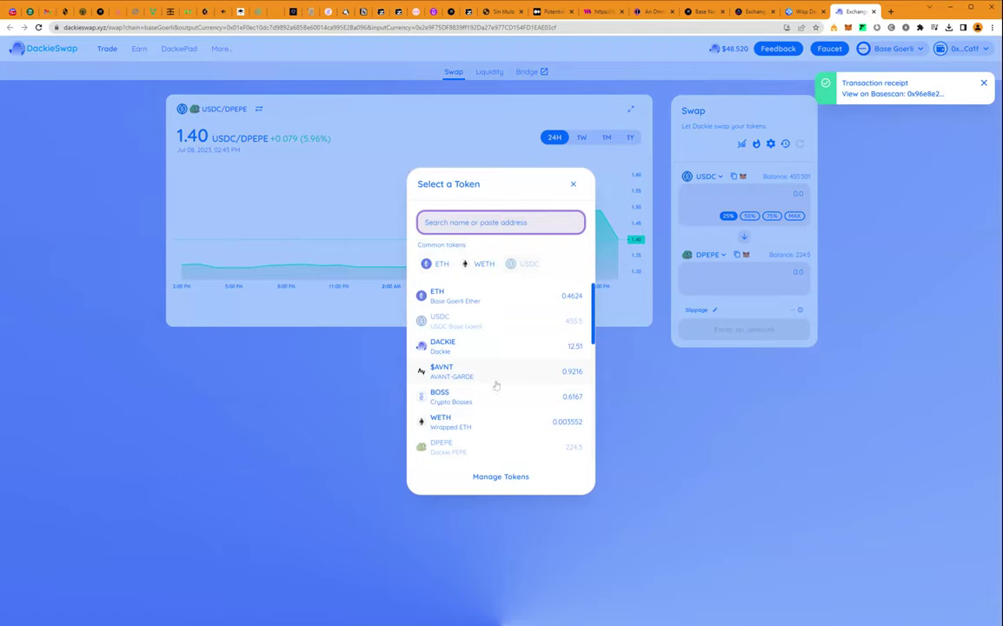
scroll(504, 384, down, 1)
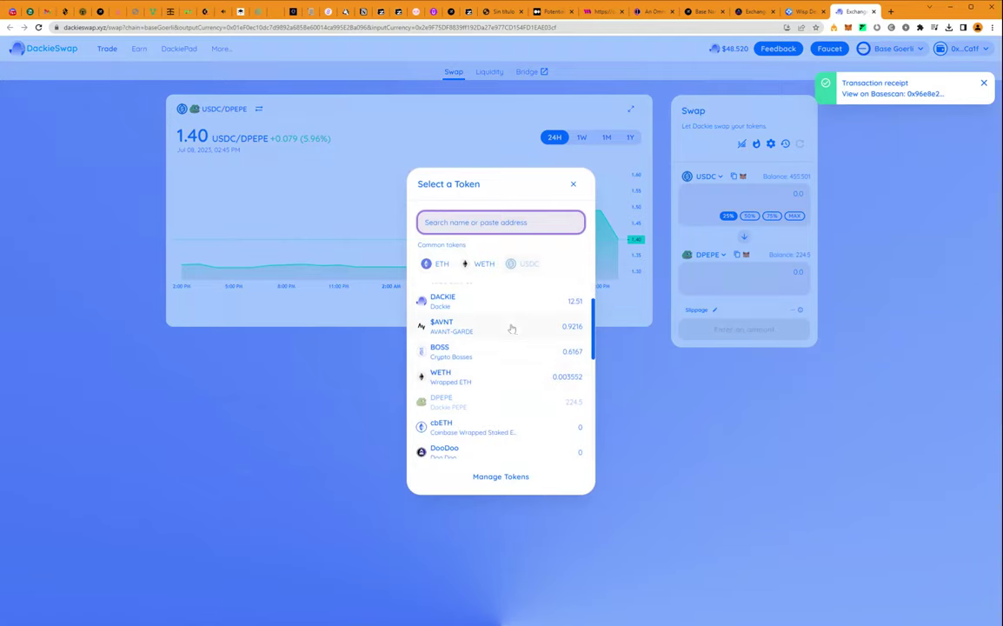
click(512, 306)
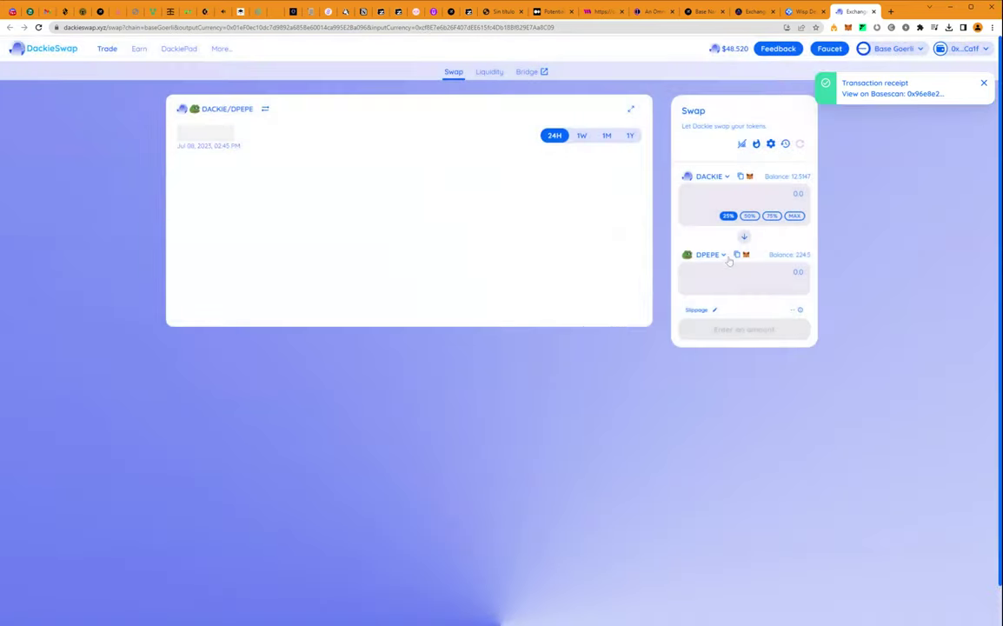
click(722, 257)
scroll(500, 416, down, 2)
scroll(500, 415, down, 2)
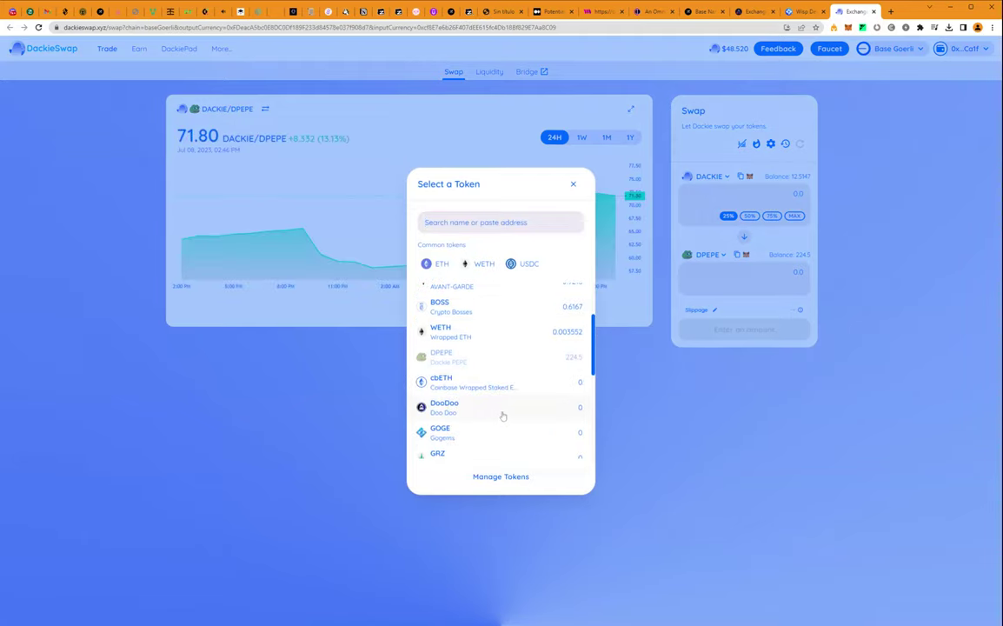
click(501, 416)
Enable DACKIE and swap 25% of its balance for DooDoo, confirming the transaction and closing the submission notice
click(731, 217)
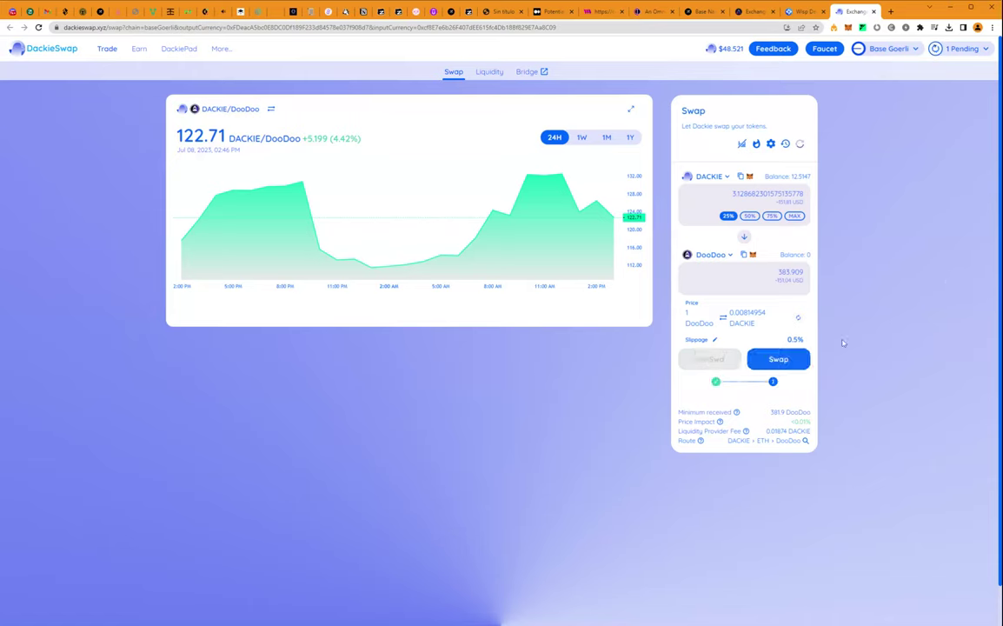
click(779, 361)
click(522, 439)
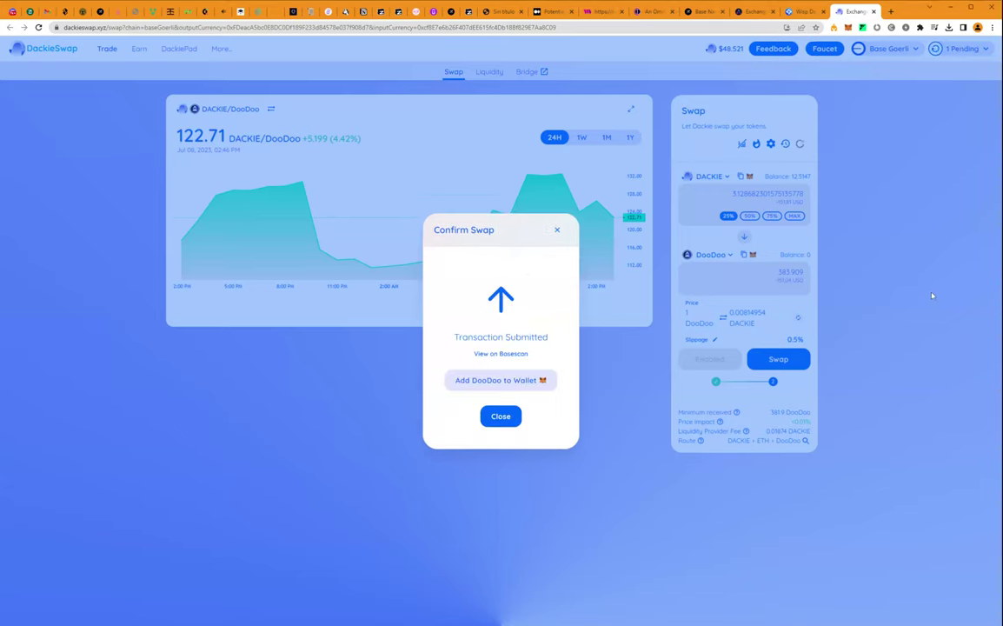
click(502, 417)
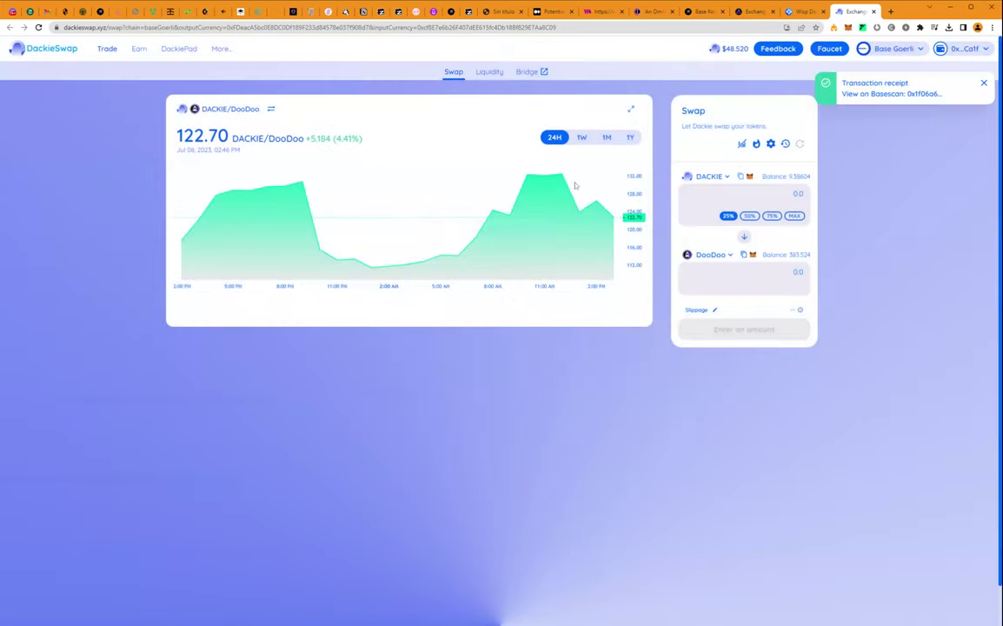
Look up the wallet's ETH and USDC pool on the Liquidity page and expand the pair's details
click(487, 75)
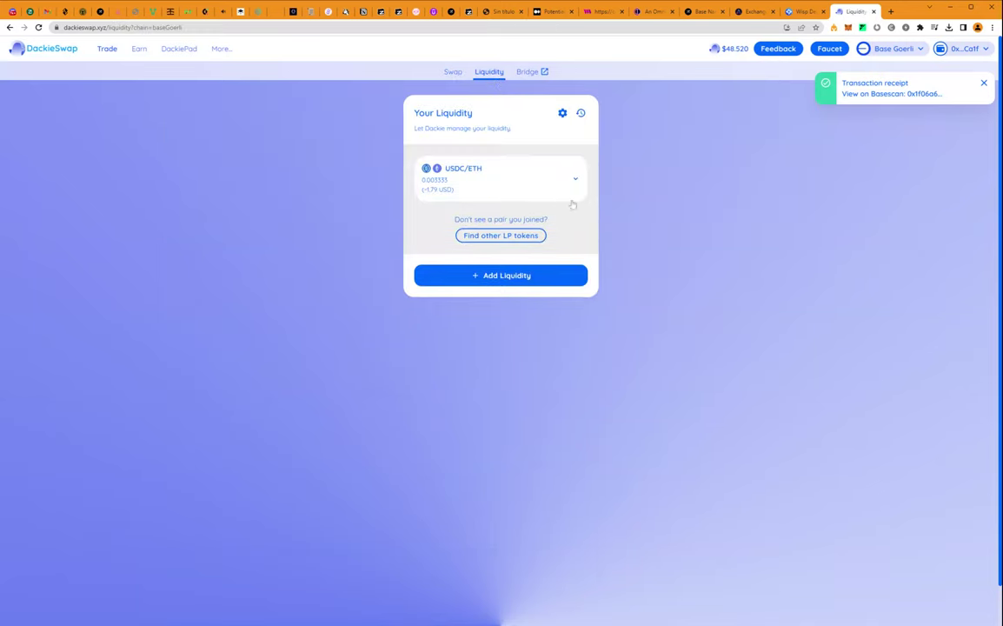
click(517, 237)
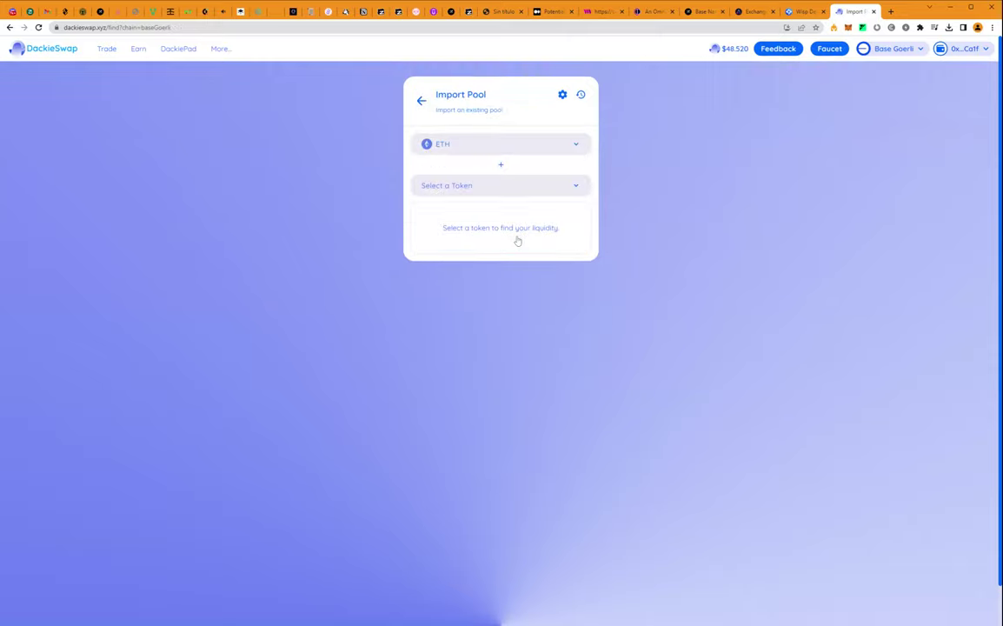
click(544, 196)
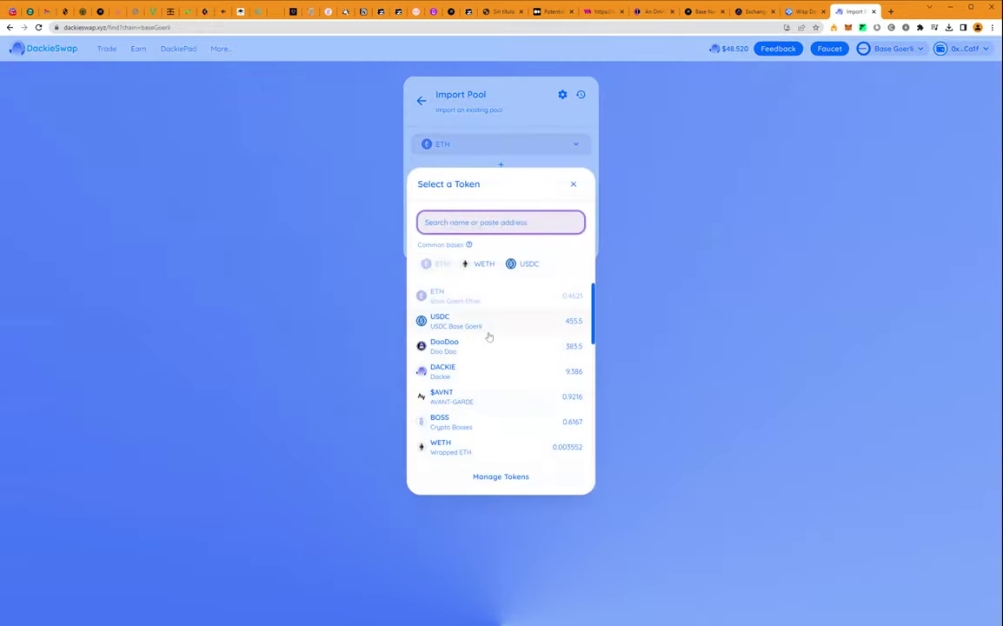
click(488, 336)
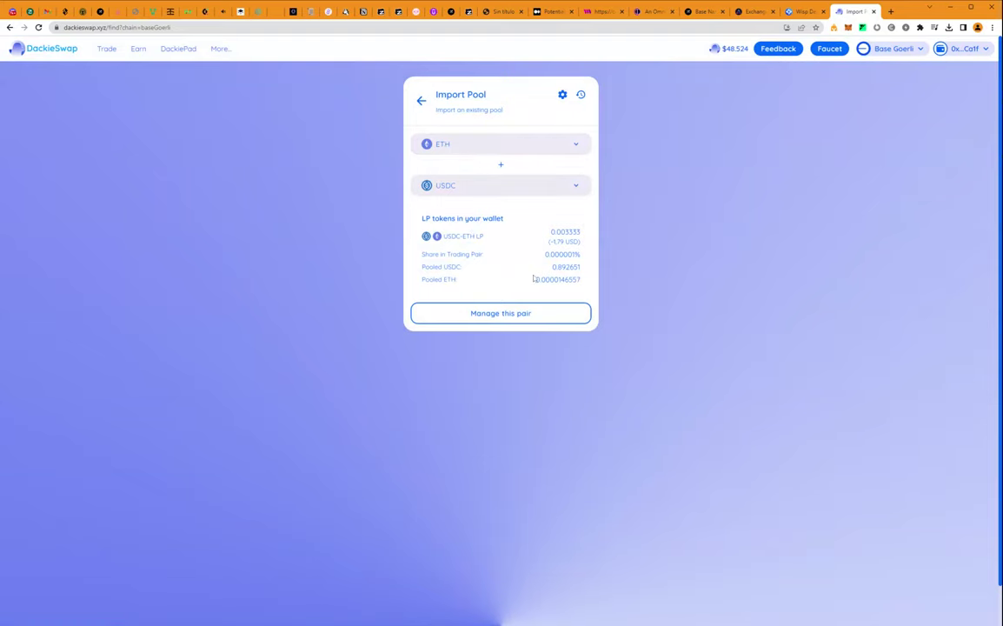
click(524, 314)
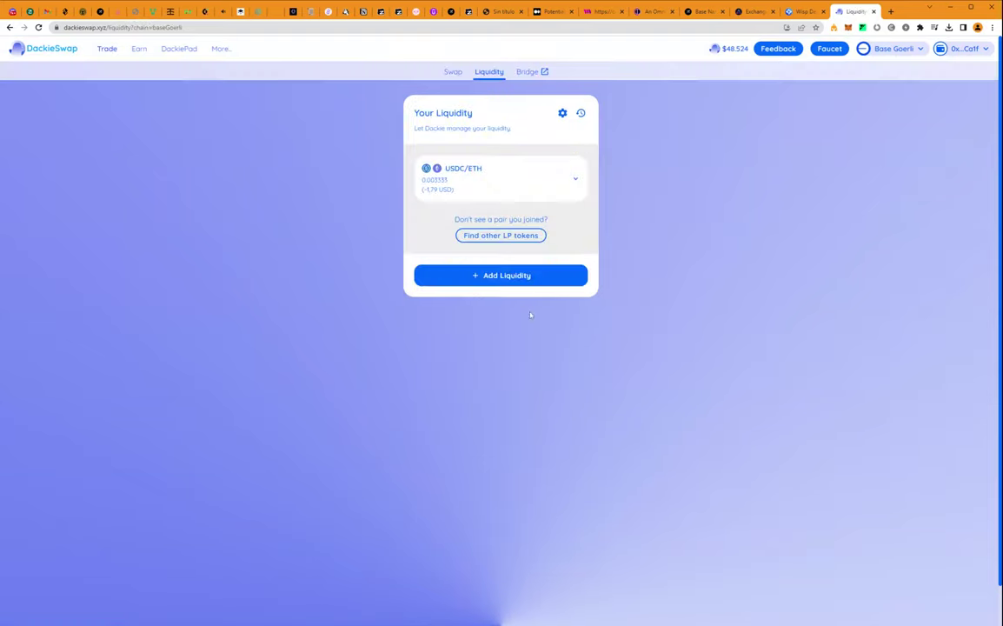
click(538, 186)
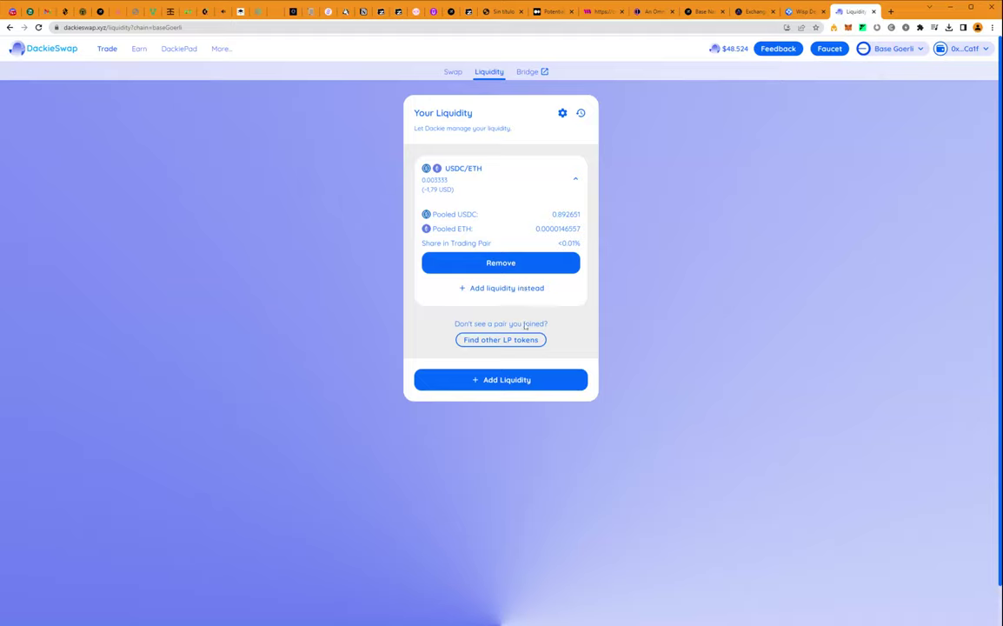
Start adding liquidity with USDC as the first token and DooDoo as the second
click(514, 384)
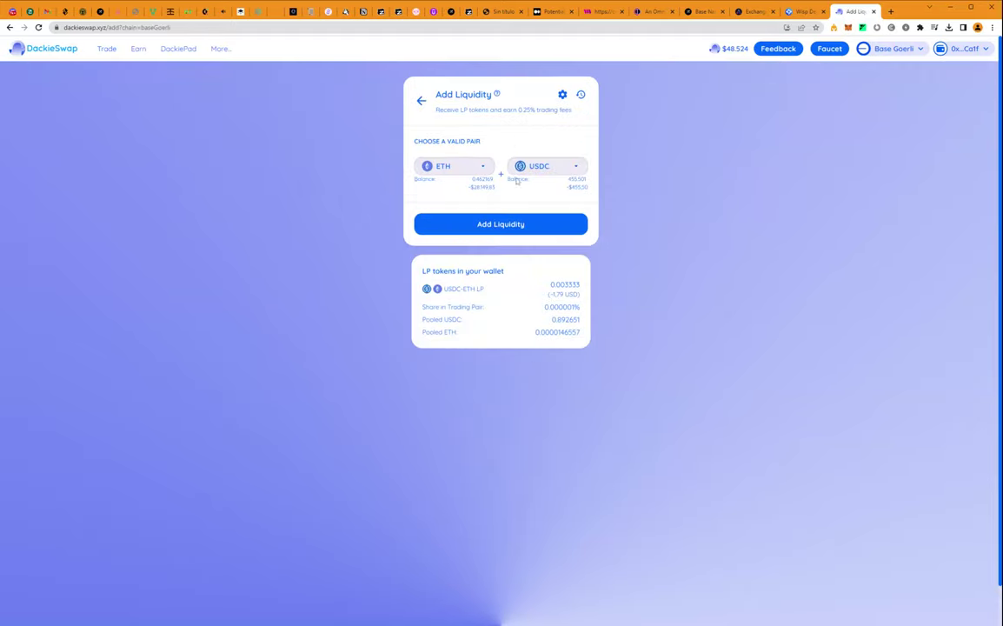
click(482, 166)
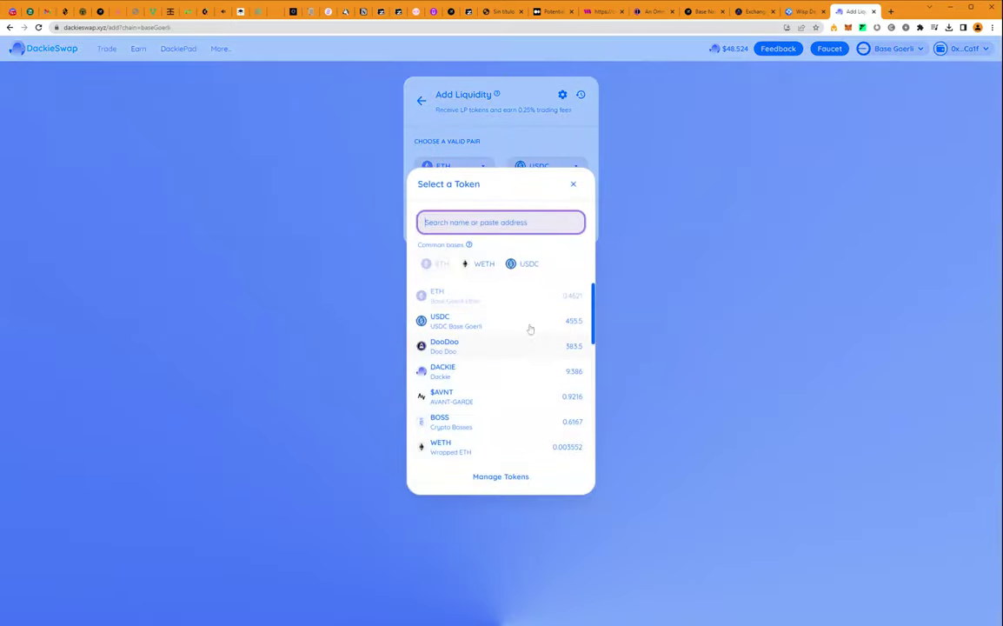
click(525, 328)
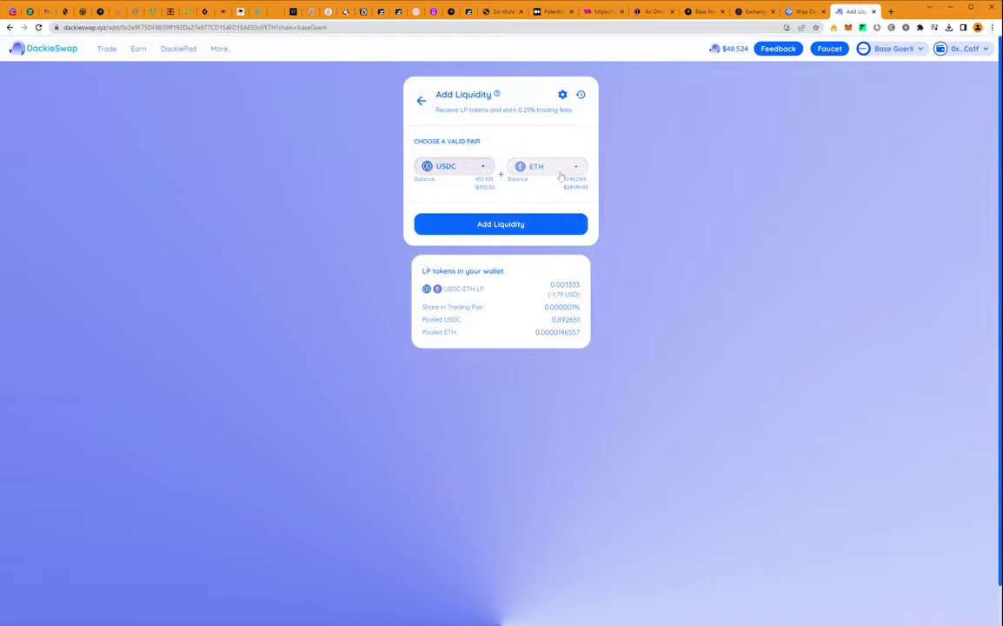
click(560, 174)
click(531, 347)
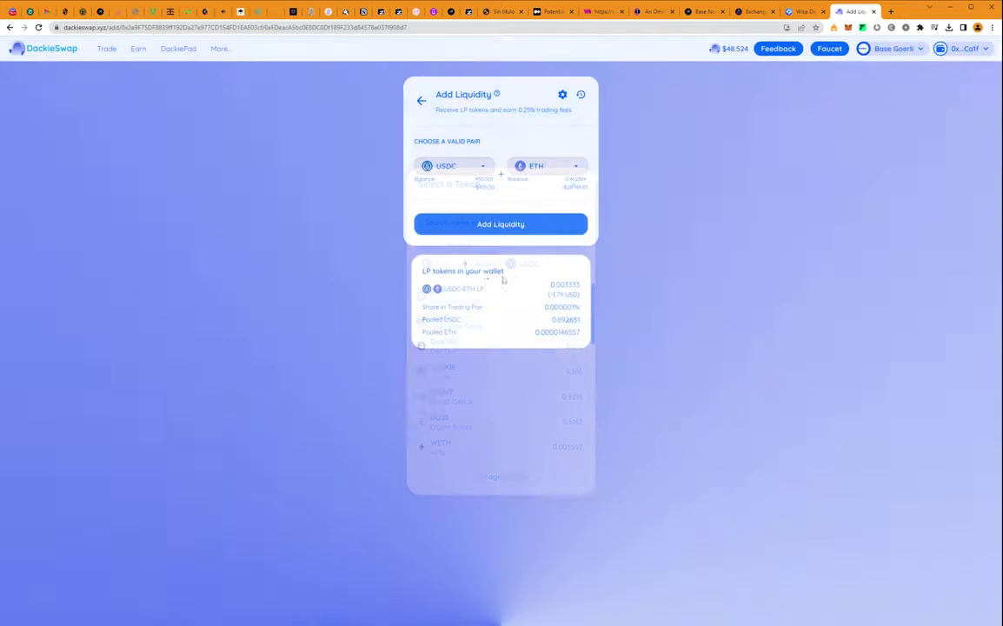
click(536, 228)
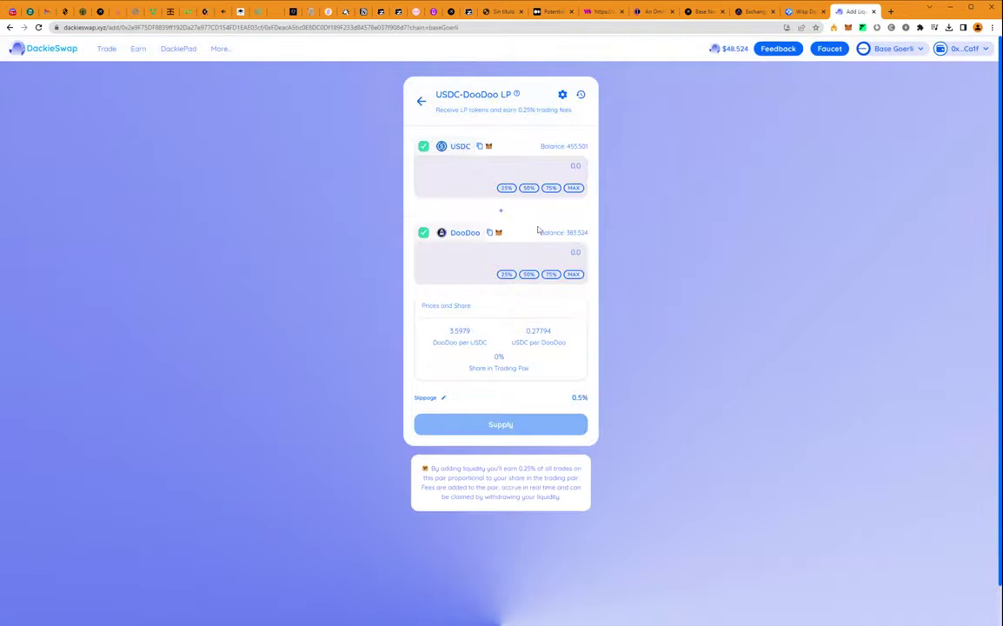
Set the USDC-DooDoo deposit to 50% of the DooDoo balance and enable DooDoo, keeping both tokens included
click(506, 187)
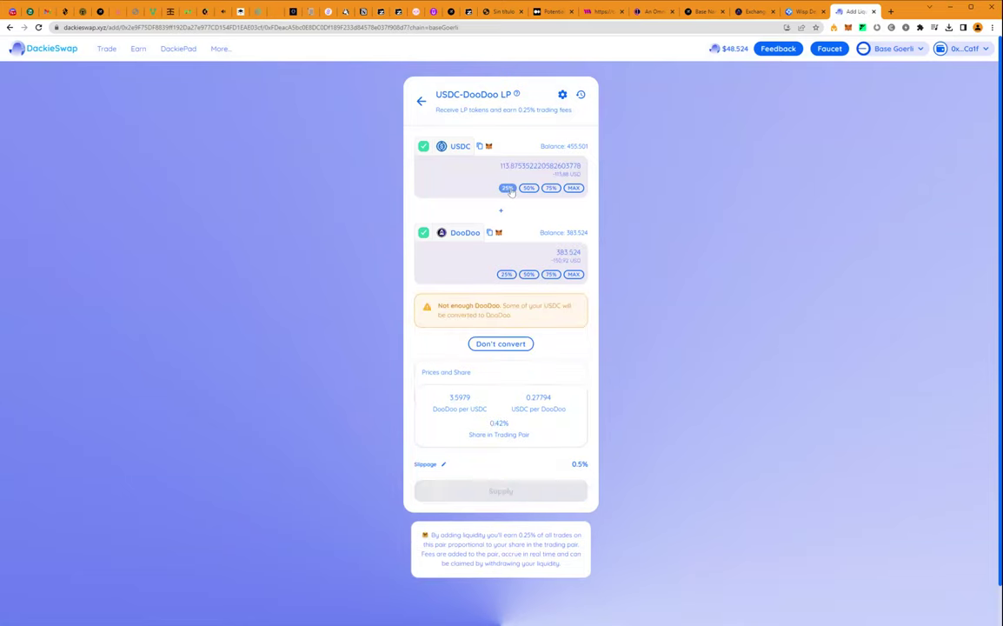
click(506, 274)
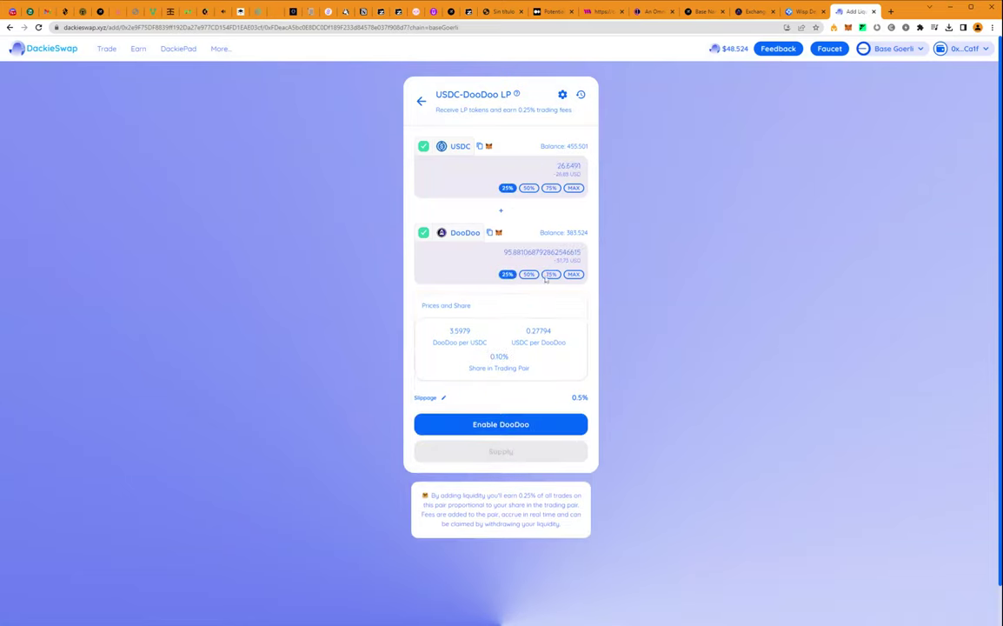
click(531, 274)
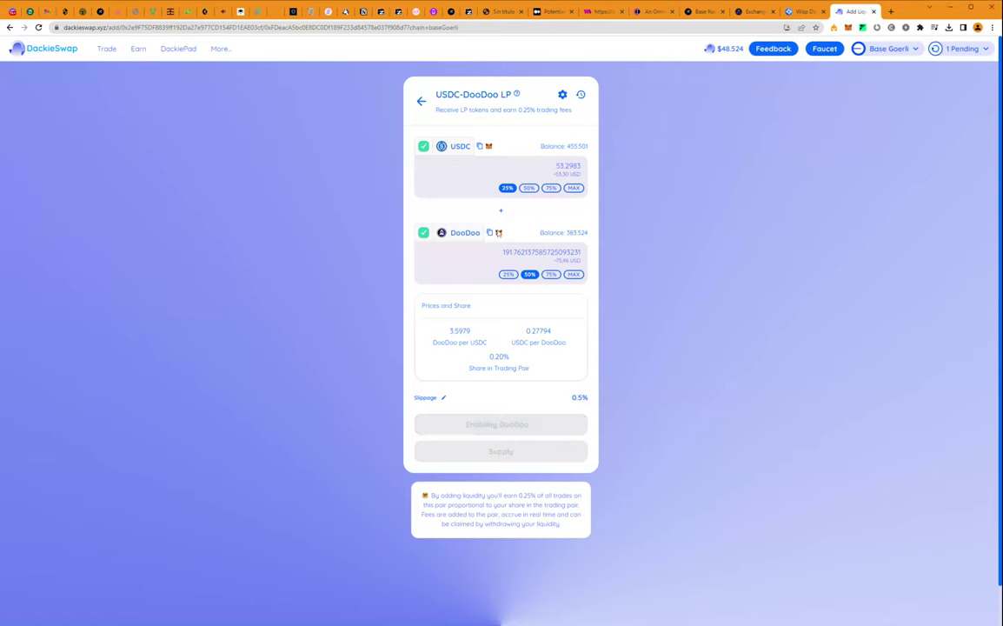
click(424, 149)
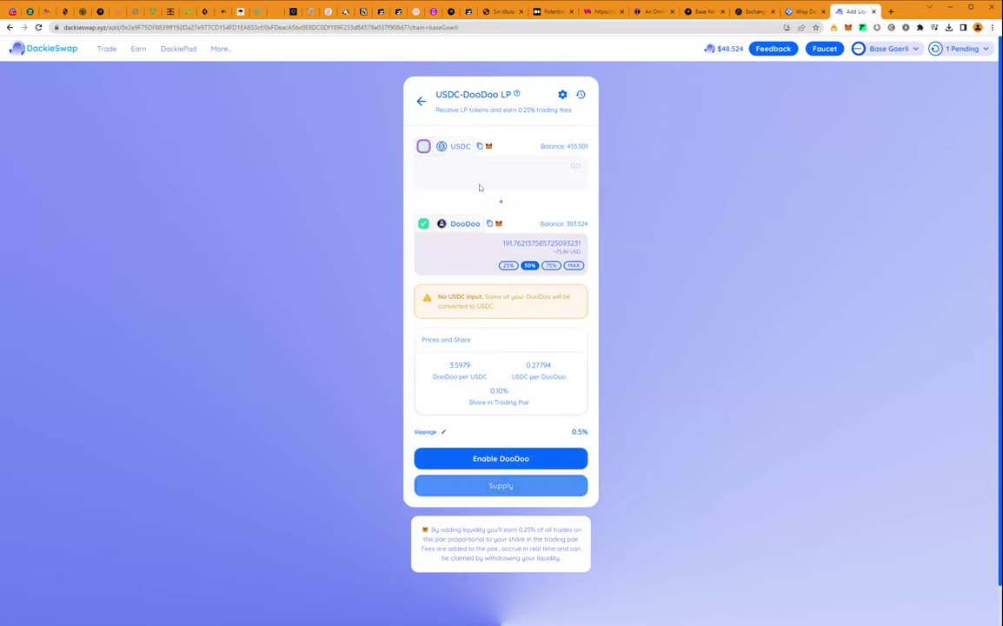
click(424, 147)
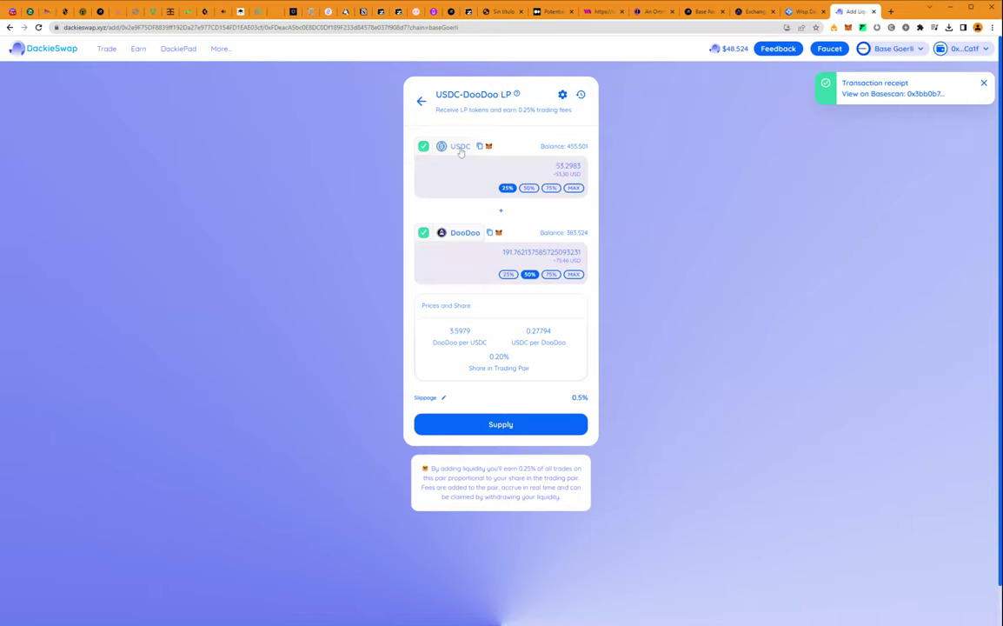
Change the liquidity pair to DACKIE and DooDoo and open its supply form
click(421, 102)
click(477, 166)
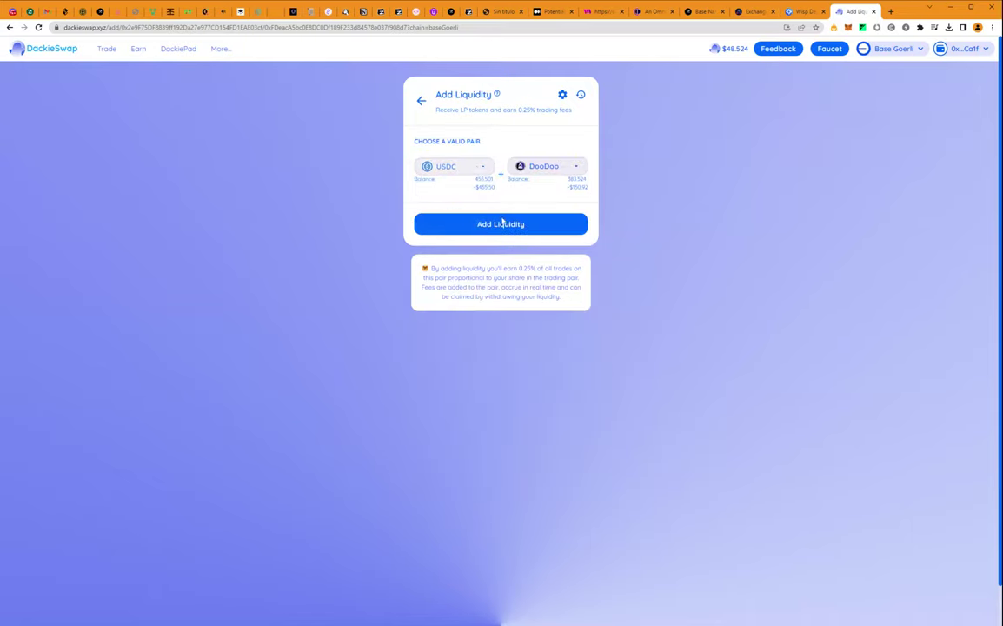
click(509, 377)
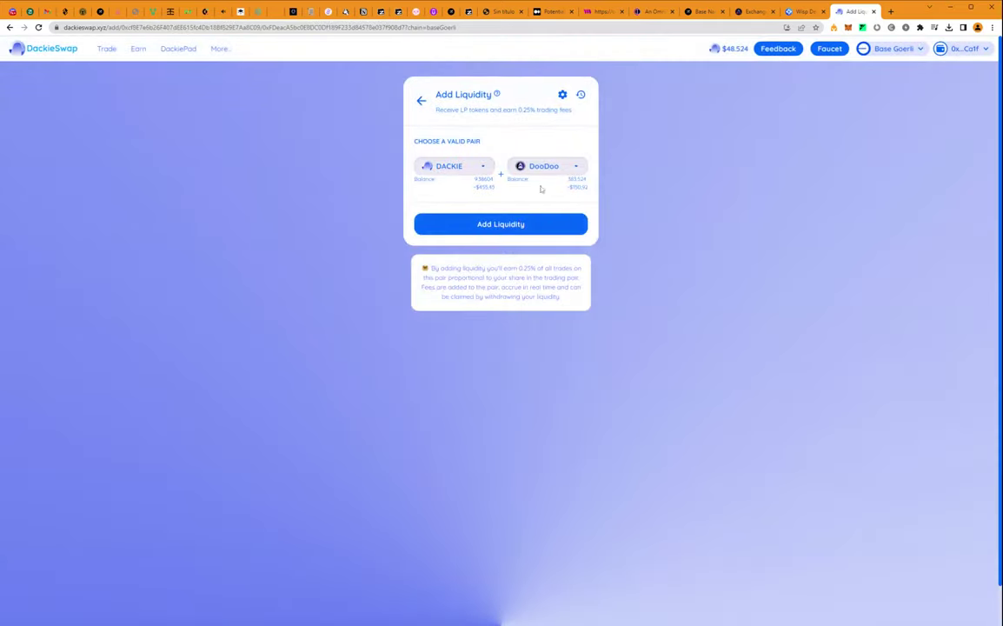
click(521, 225)
Supply the maximum DooDoo balance with the matching DACKIE amount and confirm the transaction
click(573, 274)
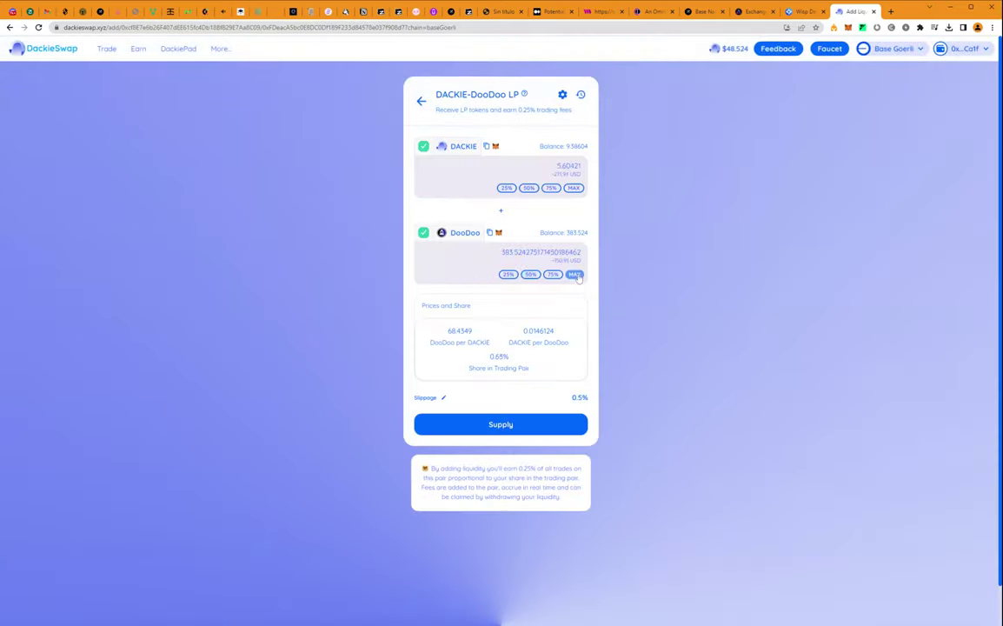
click(513, 426)
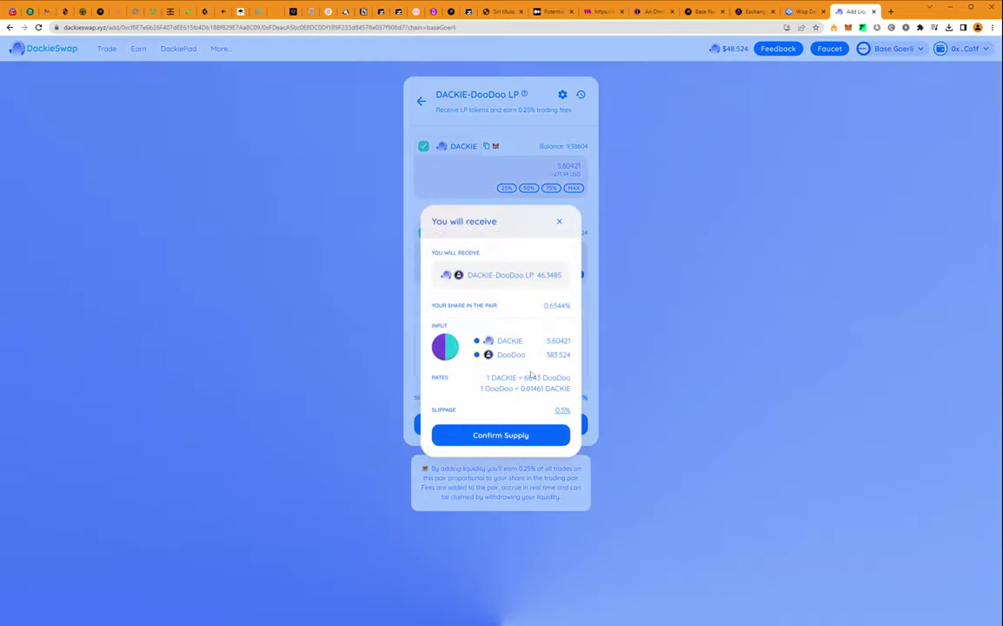
click(516, 437)
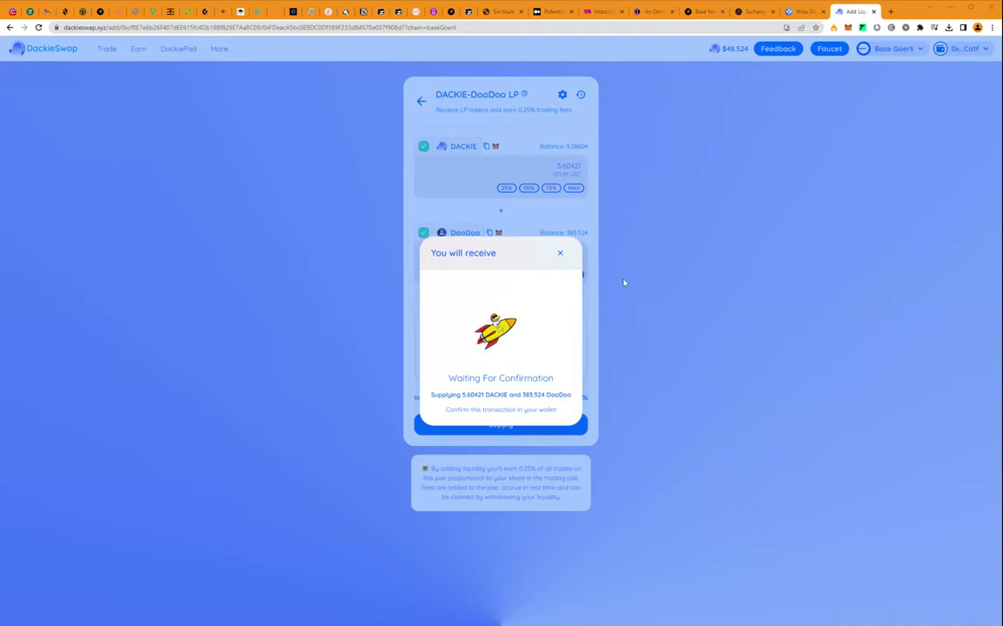
click(633, 351)
Change the liquidity pair to DACKIE and $AVNT and set the deposit to the maximum DACKIE balance
click(421, 102)
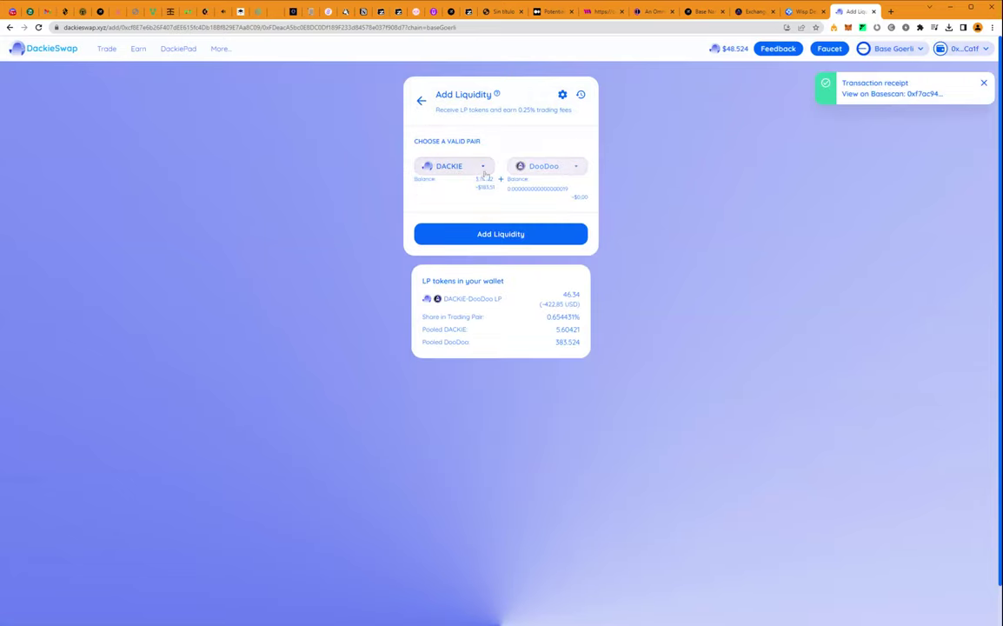
click(546, 166)
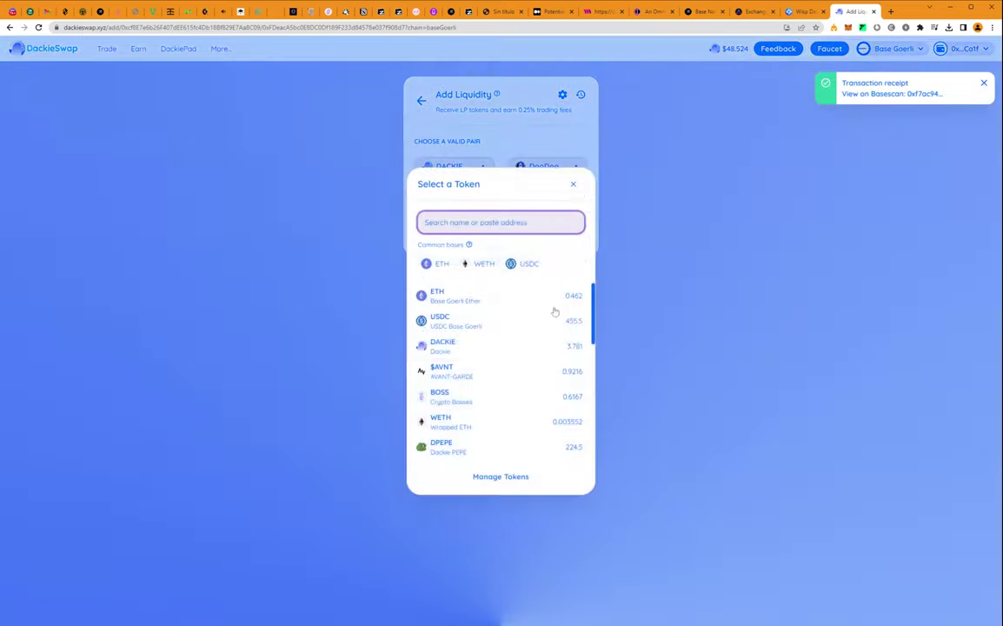
click(528, 374)
click(492, 223)
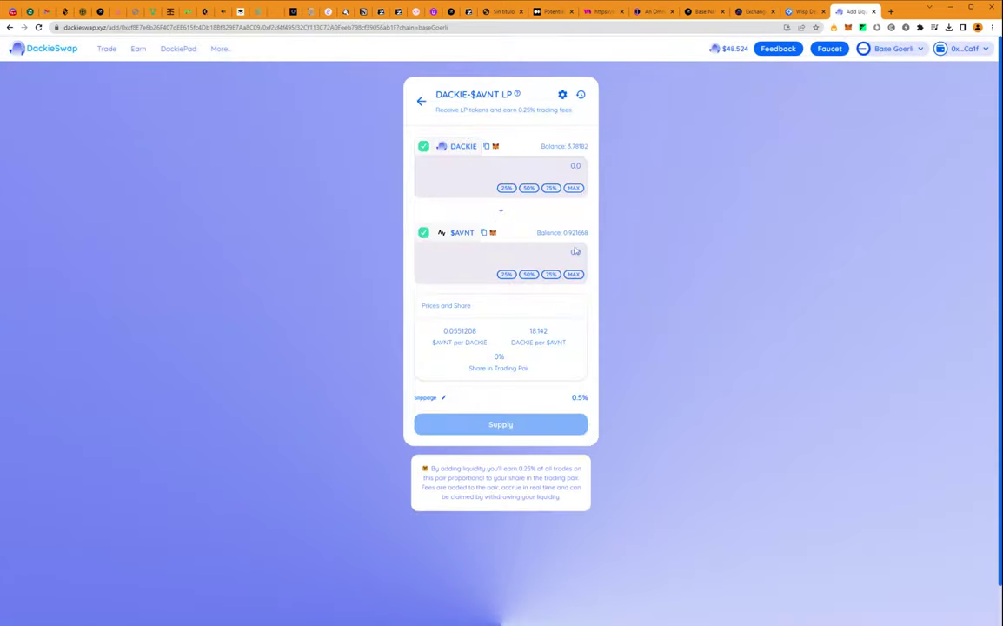
click(573, 188)
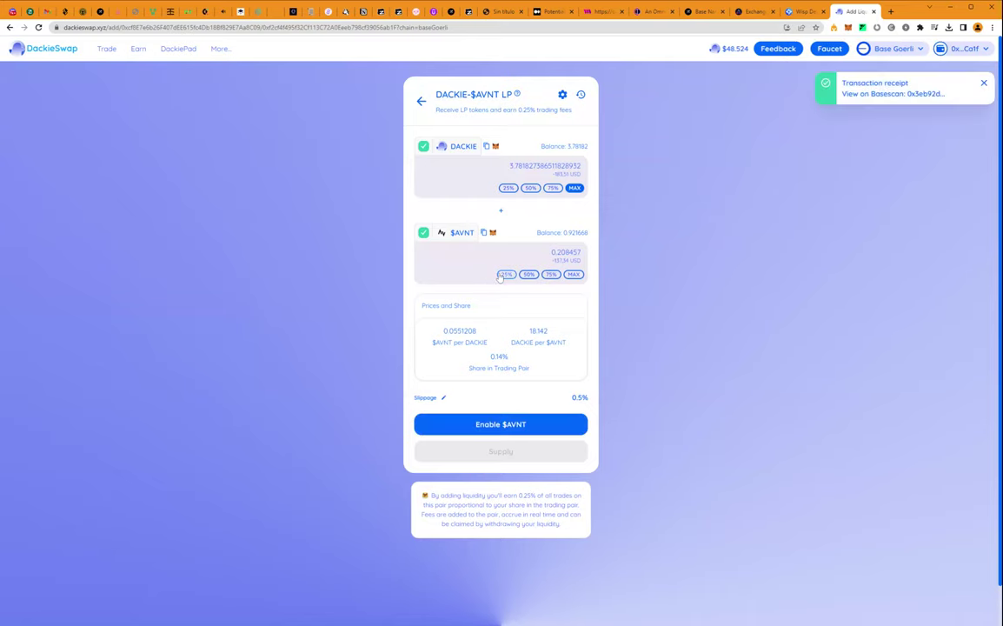
Replace DACKIE with BOSS in the $AVNT liquidity pair and open its supply form
click(422, 102)
click(481, 167)
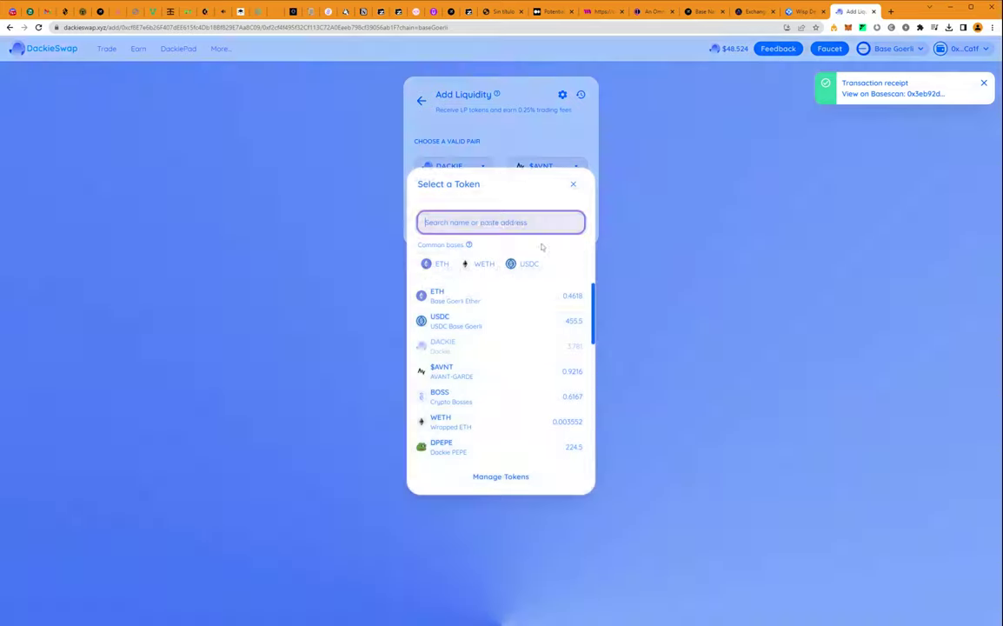
click(544, 402)
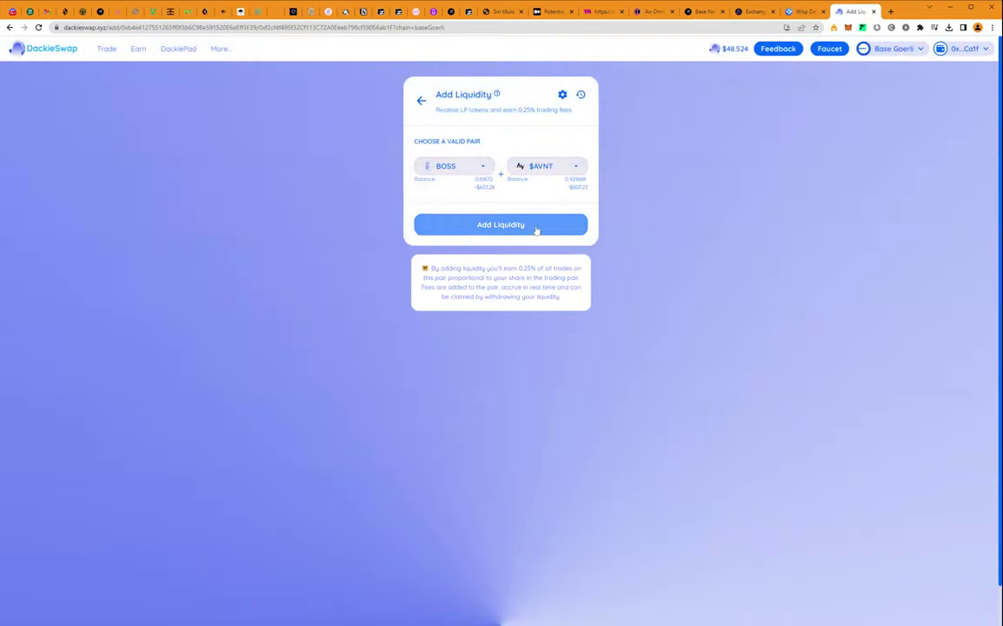
click(536, 227)
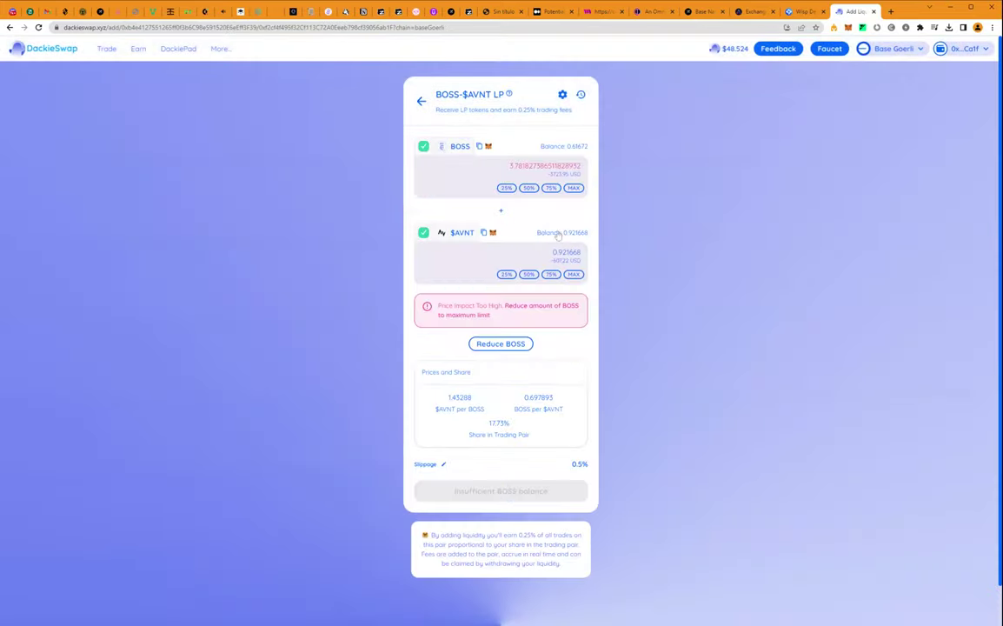
Enable BOSS and $AVNT, supply 0.61672 BOSS with the maximum $AVNT balance, and close the submission notice
click(575, 274)
click(470, 493)
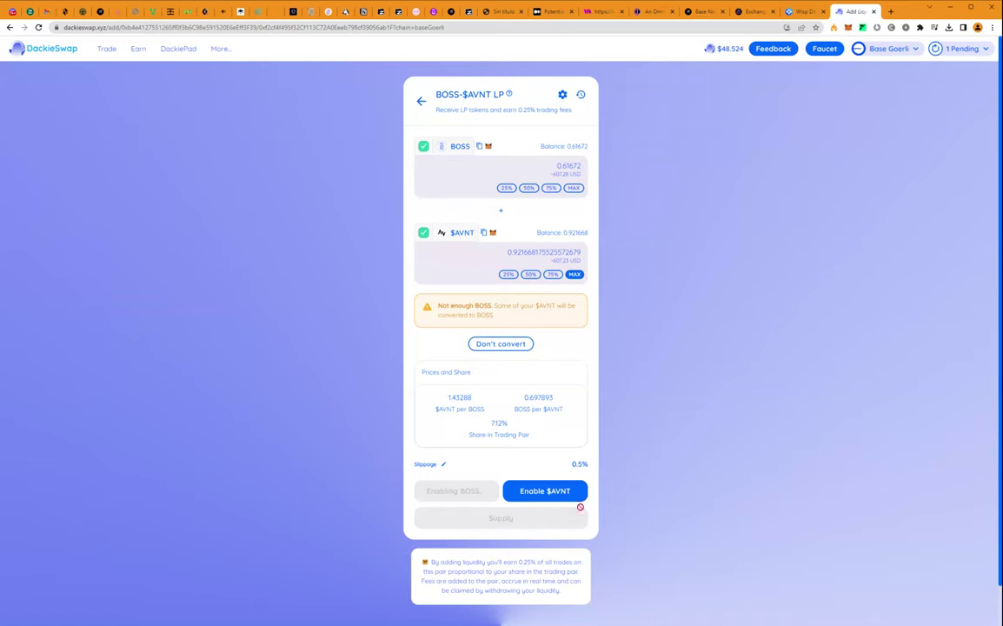
click(551, 493)
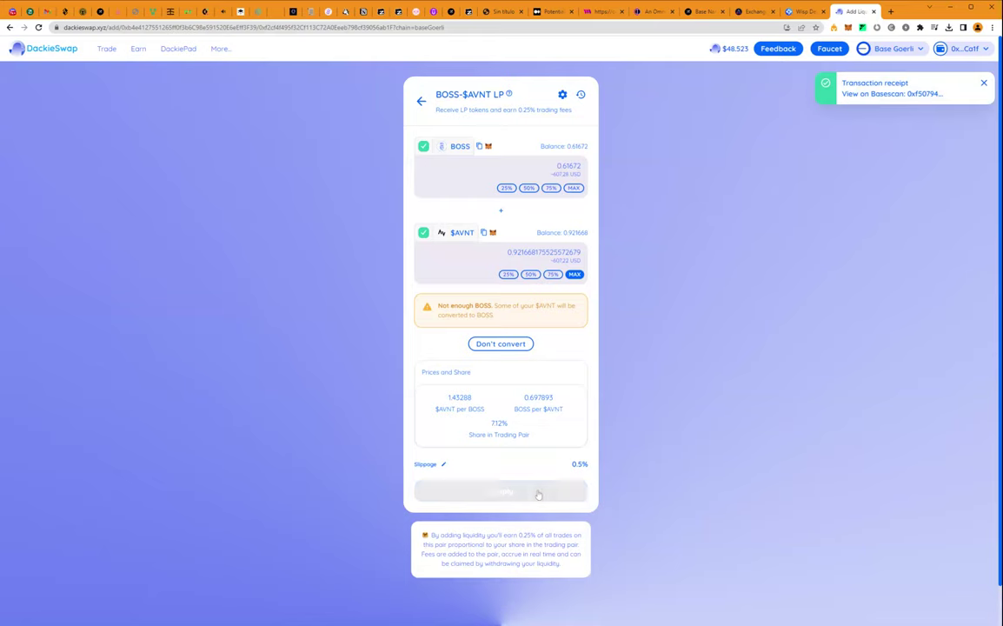
click(526, 492)
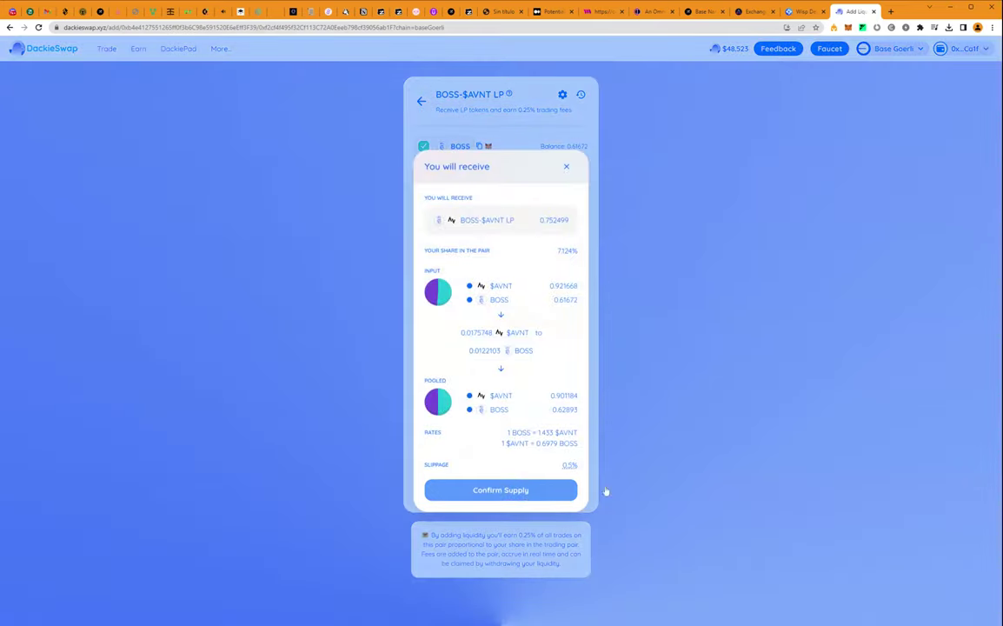
click(511, 492)
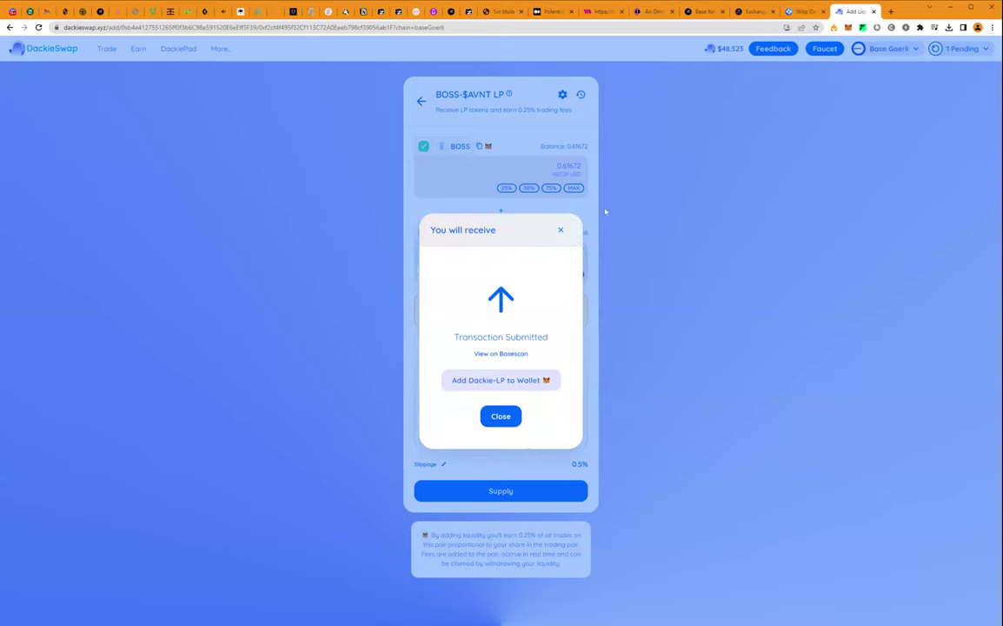
click(560, 231)
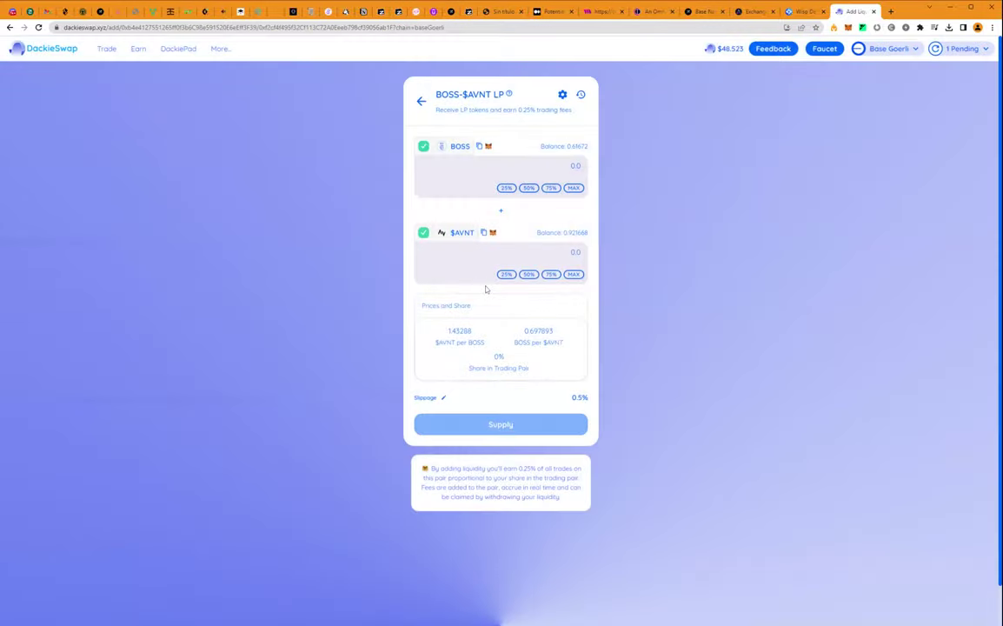
click(421, 101)
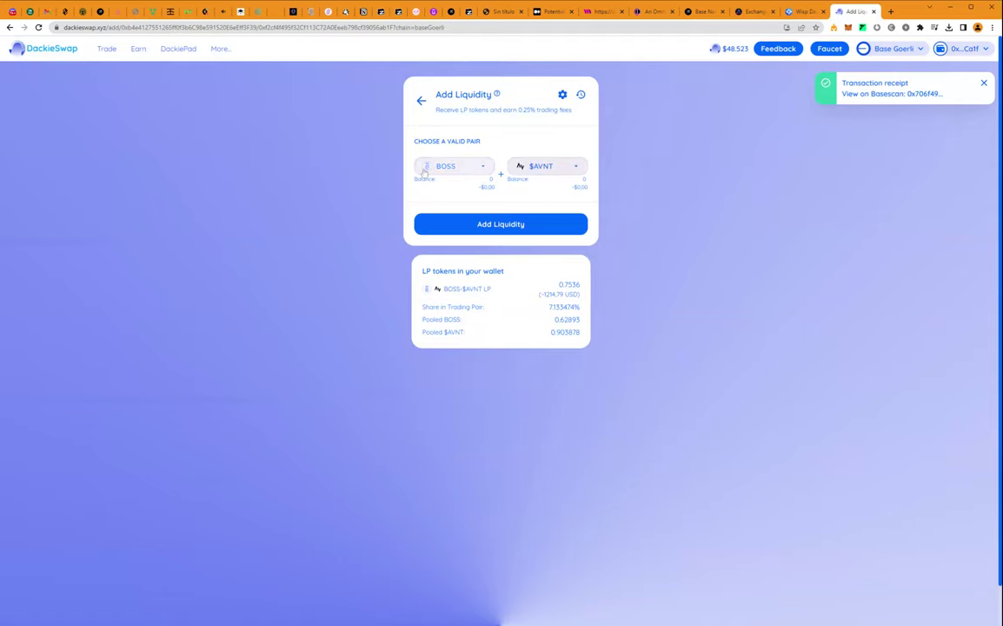
click(478, 167)
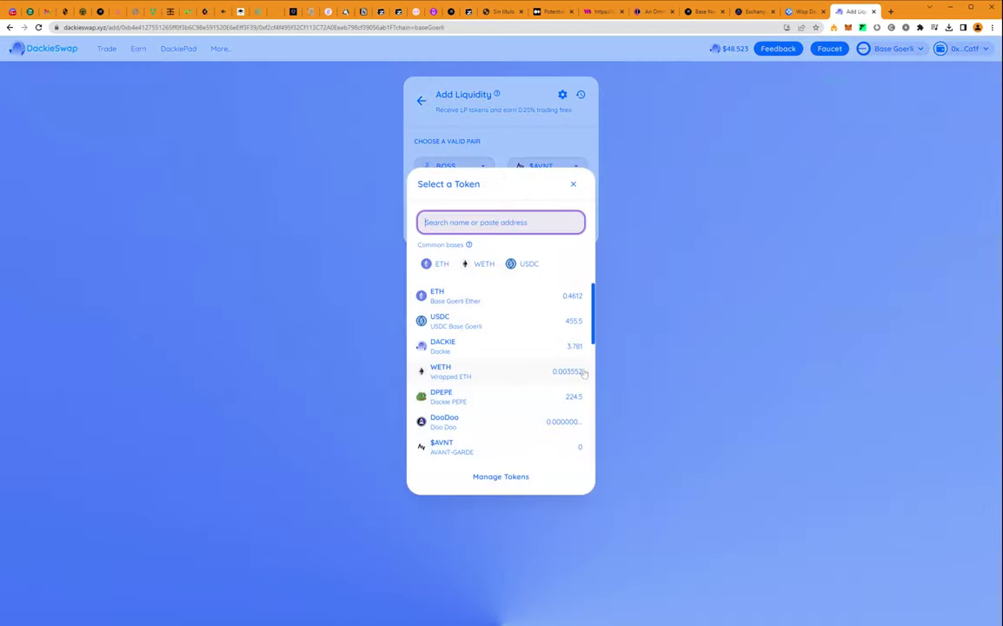
click(538, 404)
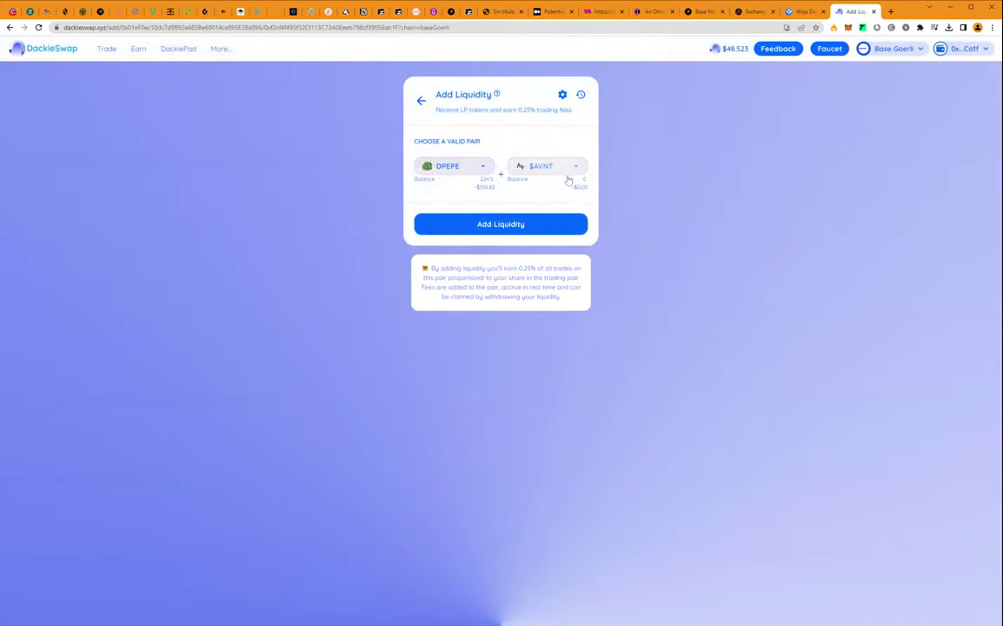
click(567, 176)
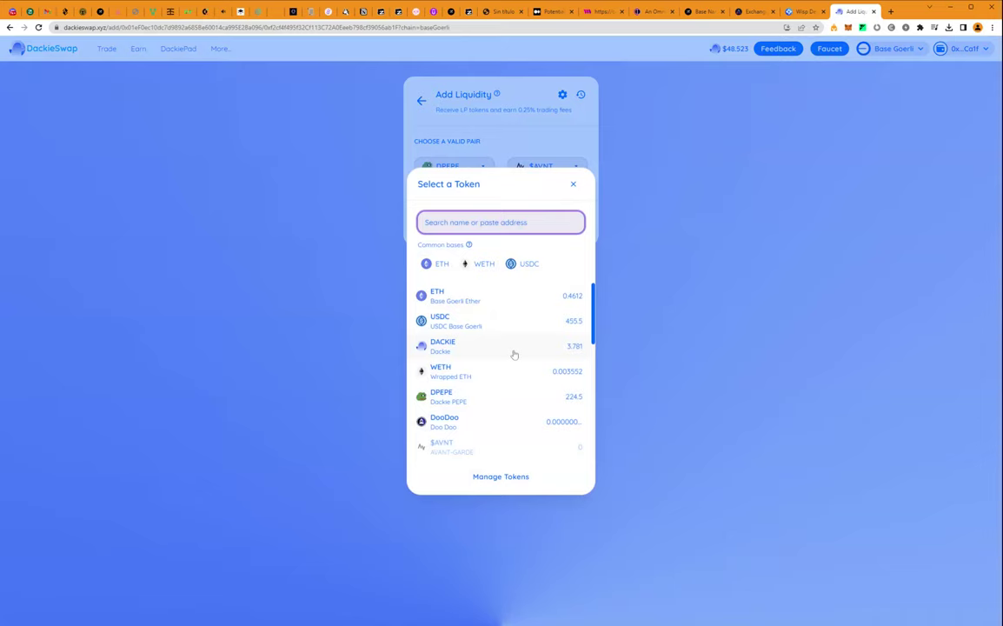
click(520, 421)
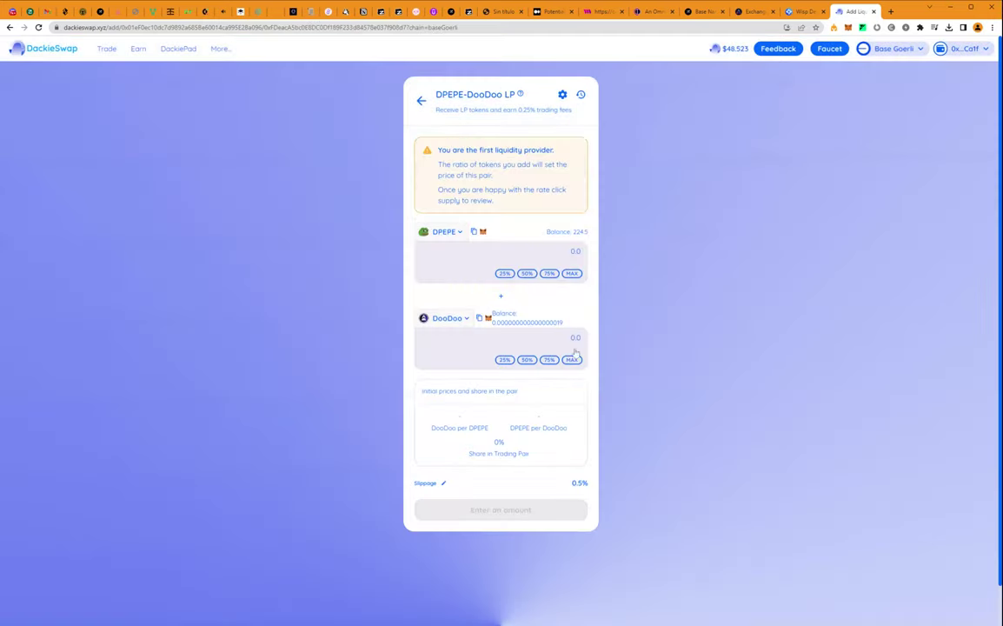
click(421, 101)
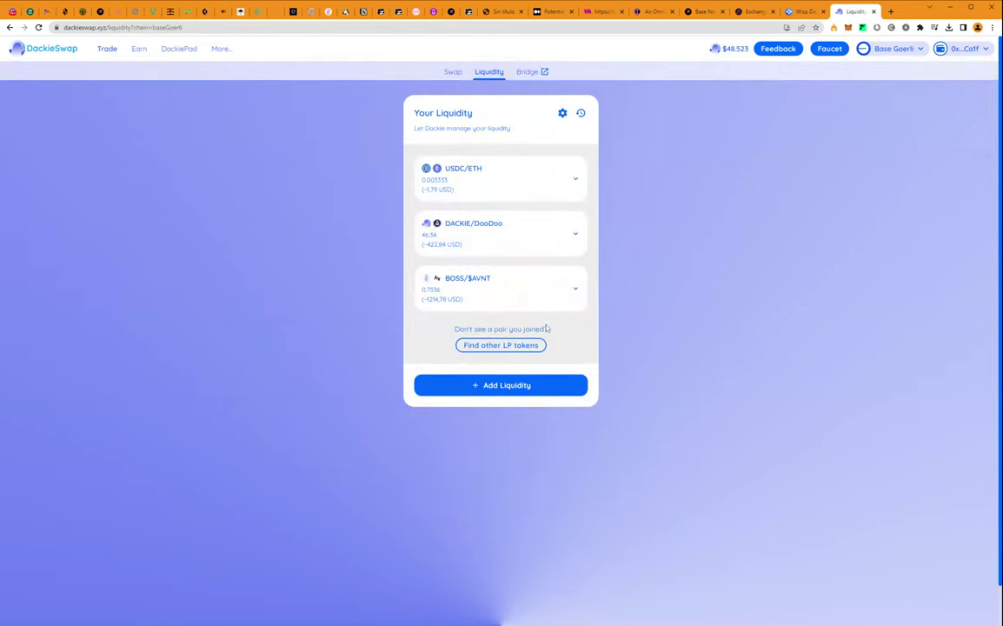
Start a new liquidity position with the pair DPEPE and DACKIE and open its supply form
click(520, 391)
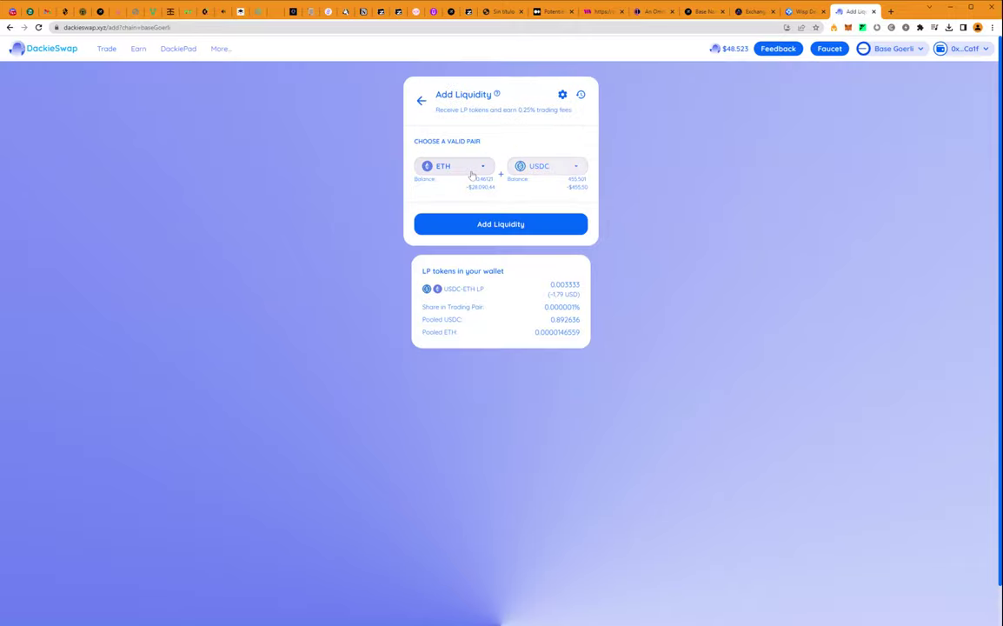
click(485, 168)
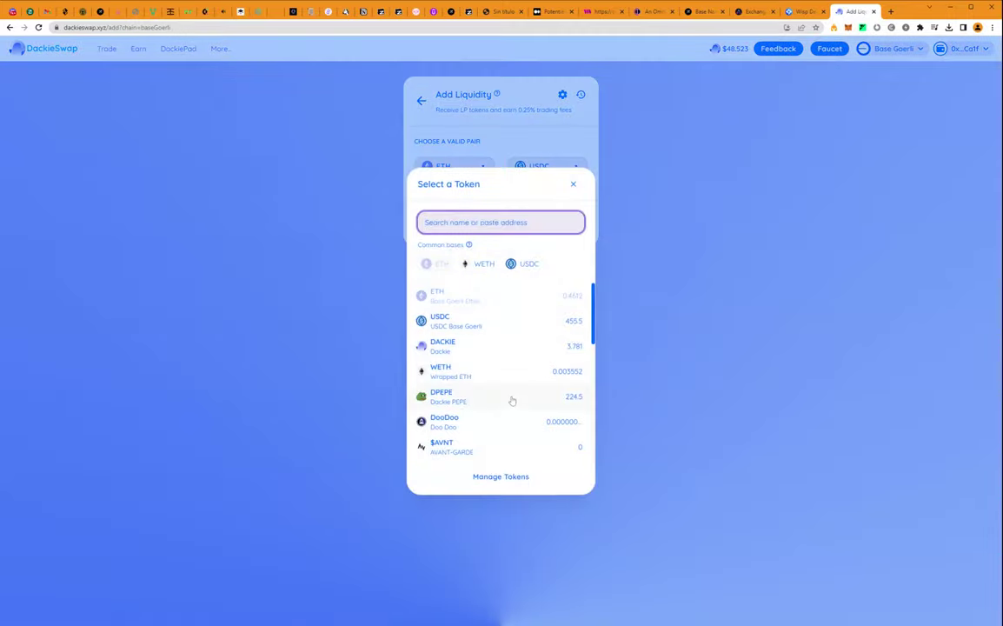
click(511, 403)
click(515, 160)
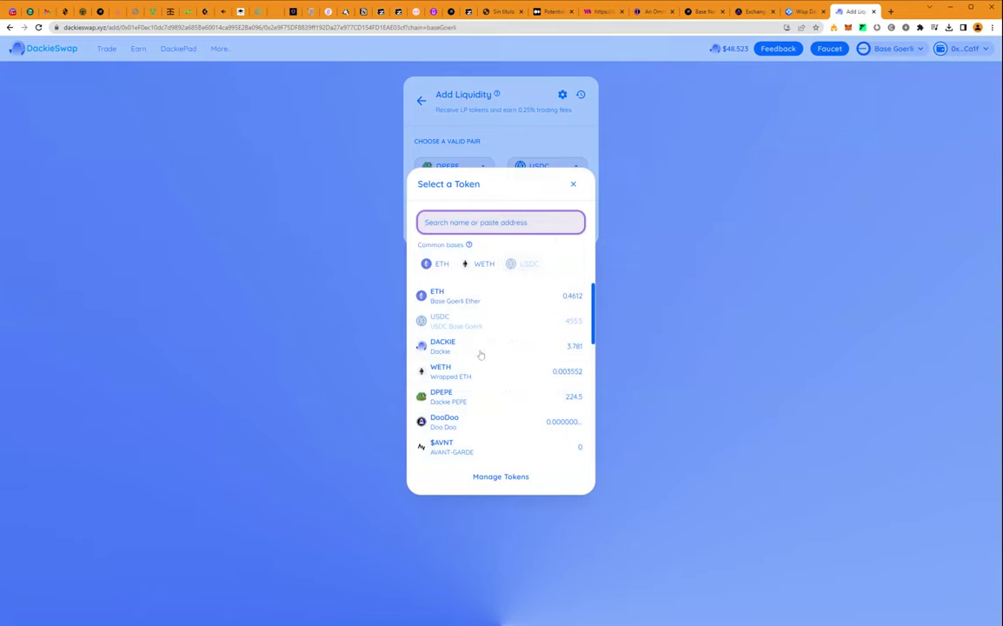
click(480, 353)
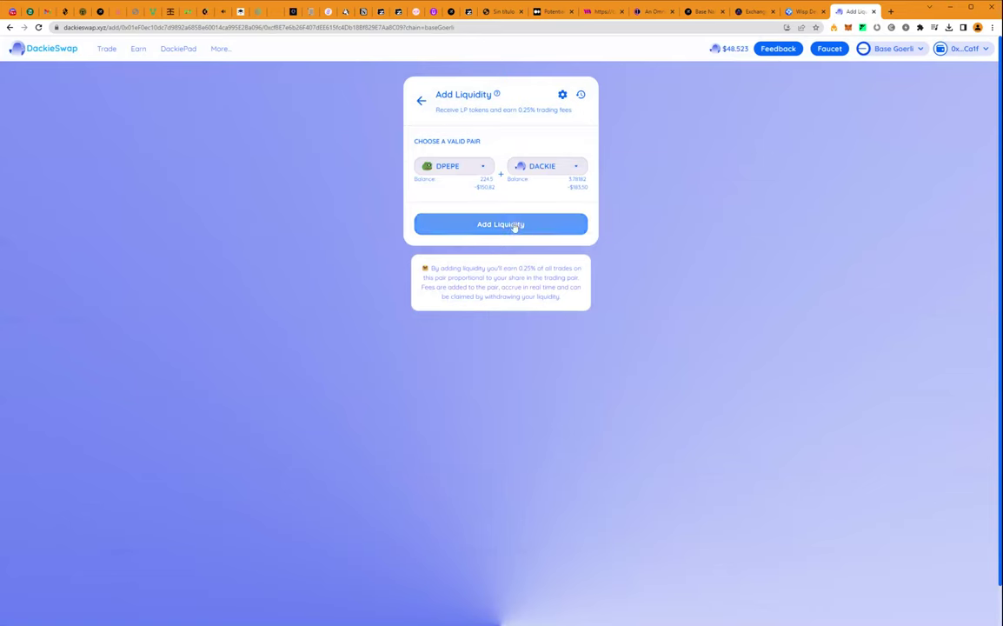
click(514, 225)
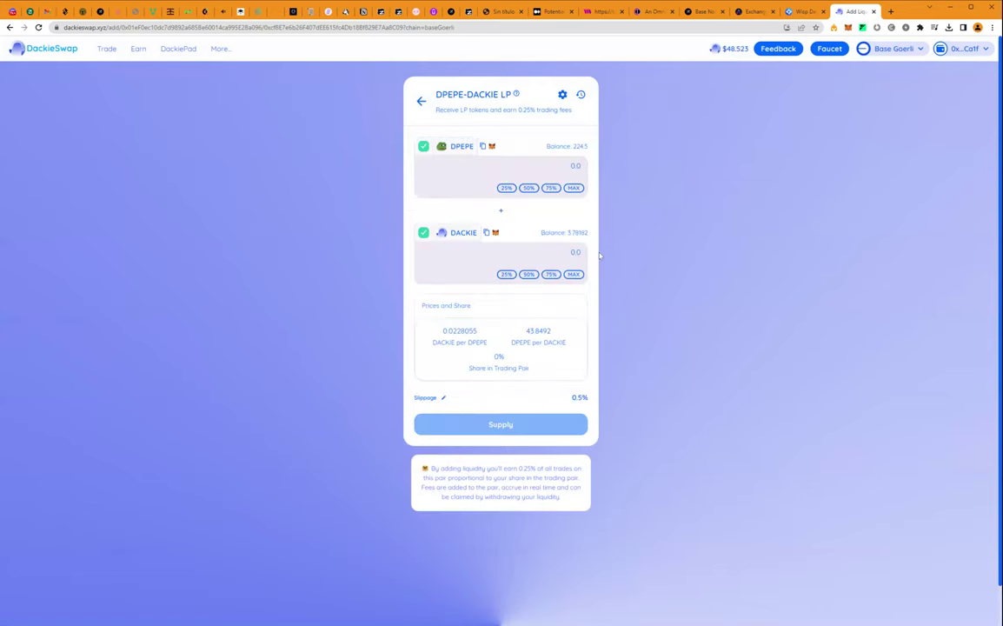
Enable DPEPE, supply 50% of its balance with 2.55877 DACKIE, and return to the liquidity overview
click(529, 188)
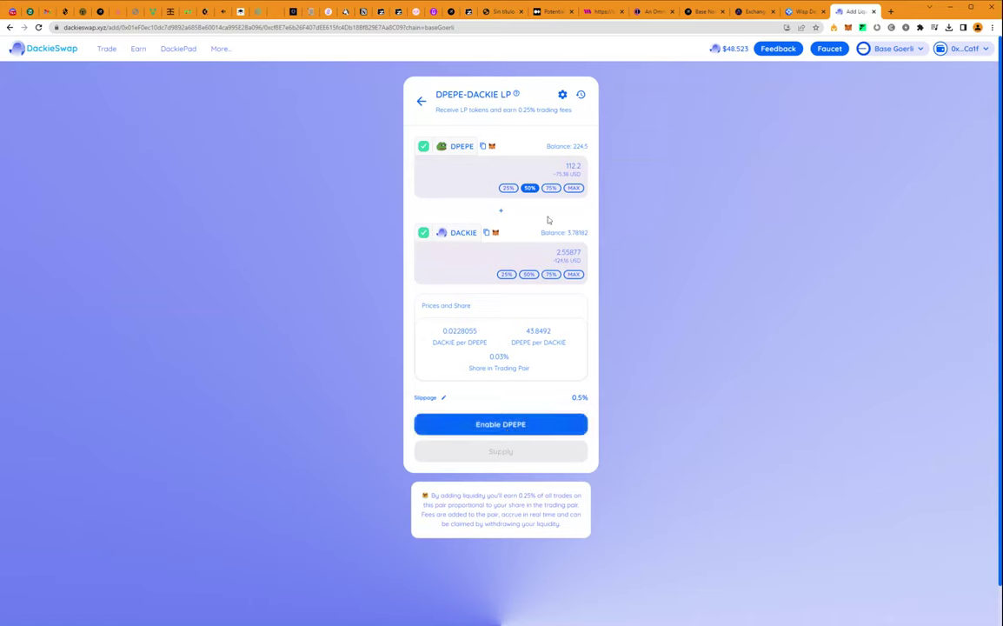
click(506, 275)
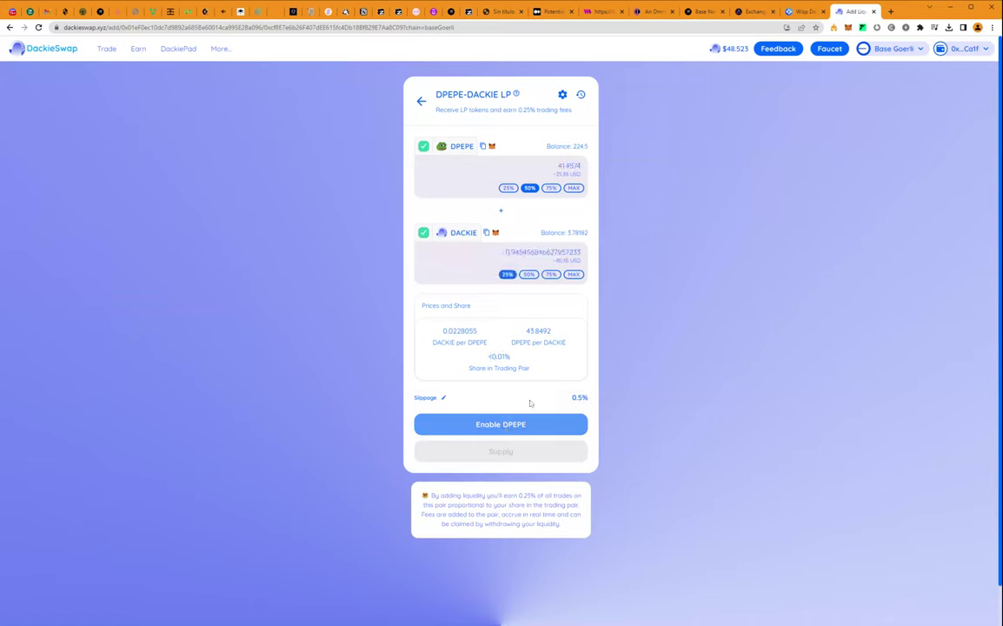
click(528, 188)
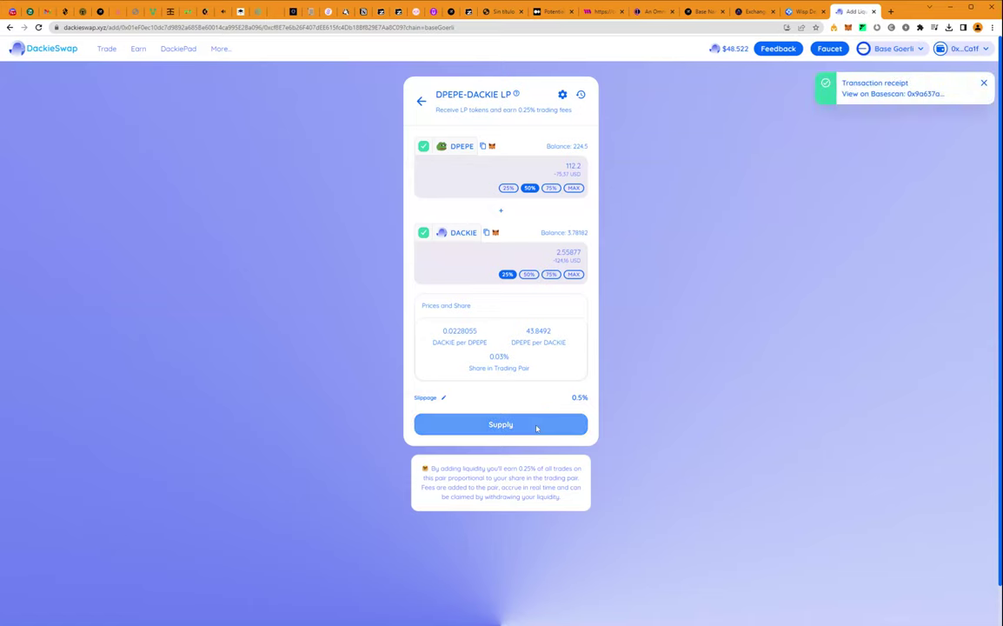
click(536, 424)
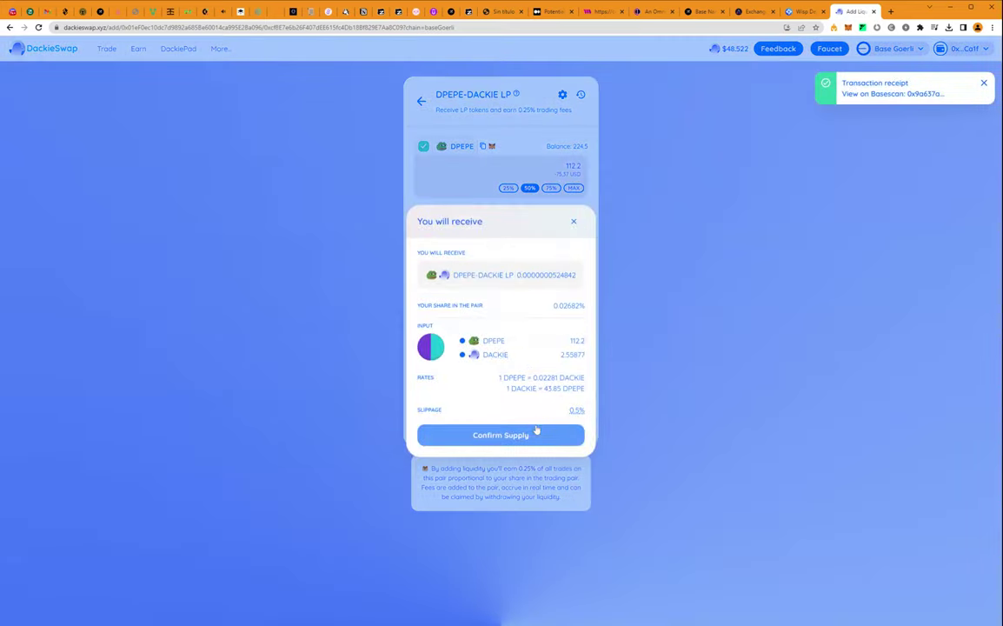
click(522, 436)
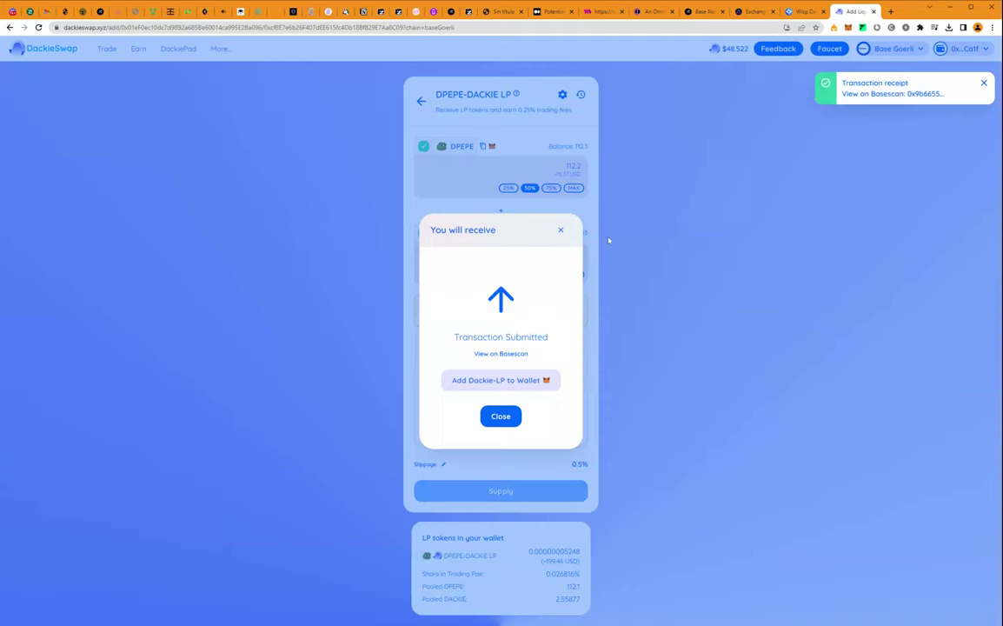
click(561, 232)
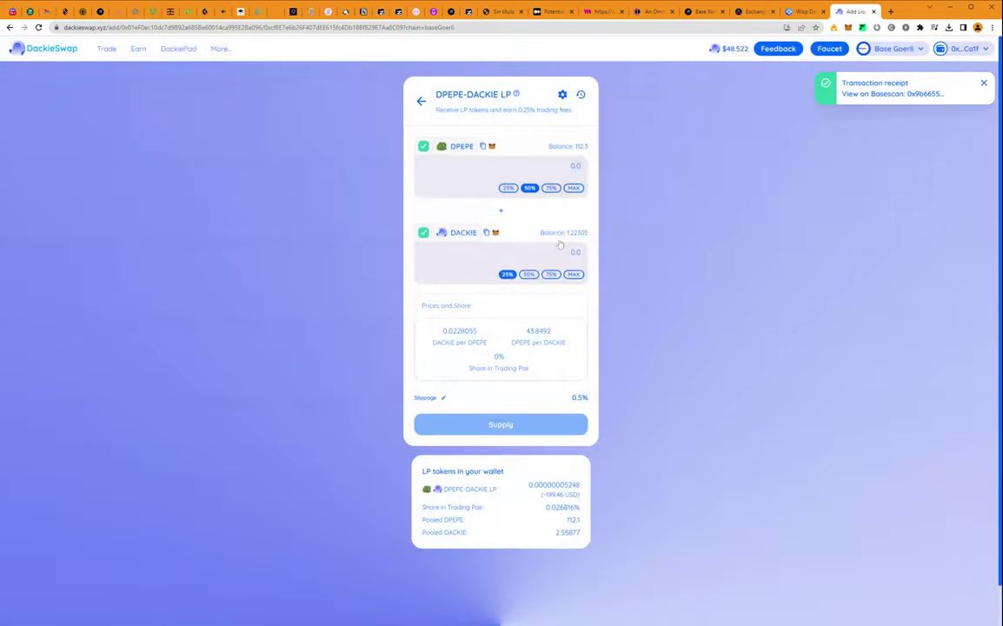
click(421, 102)
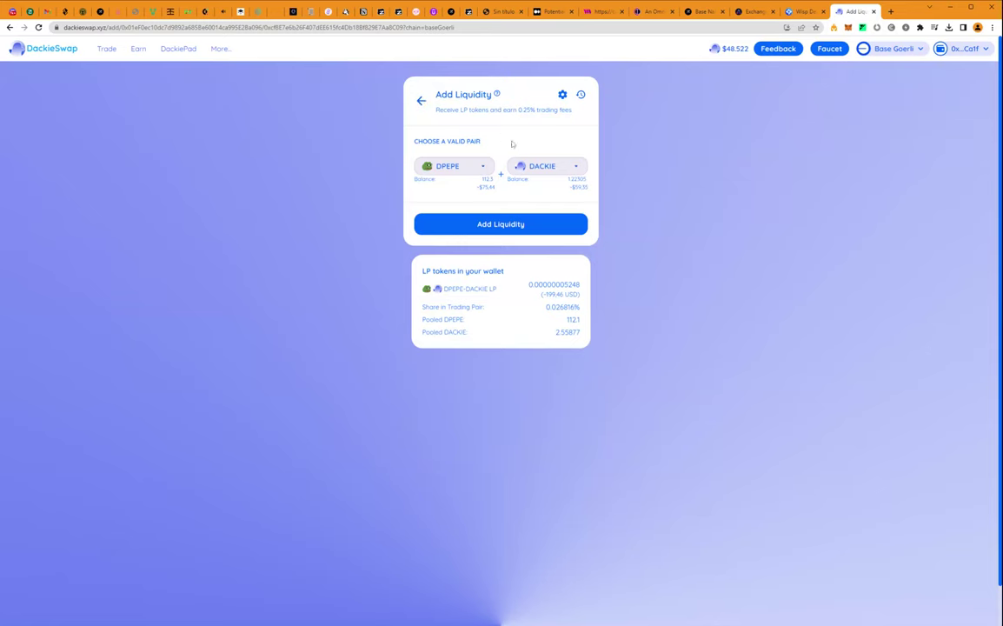
click(420, 101)
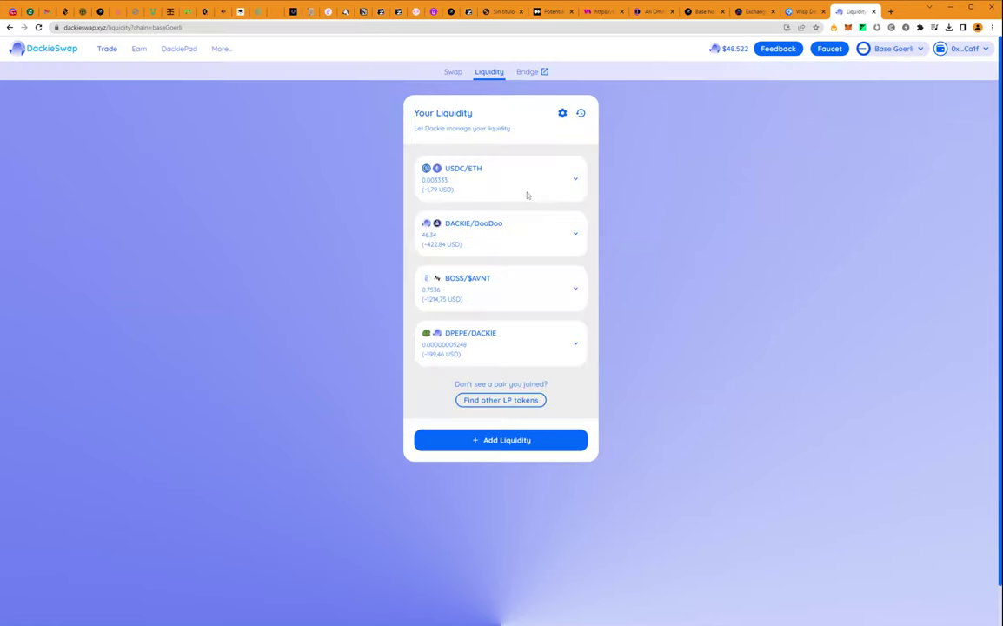
click(522, 445)
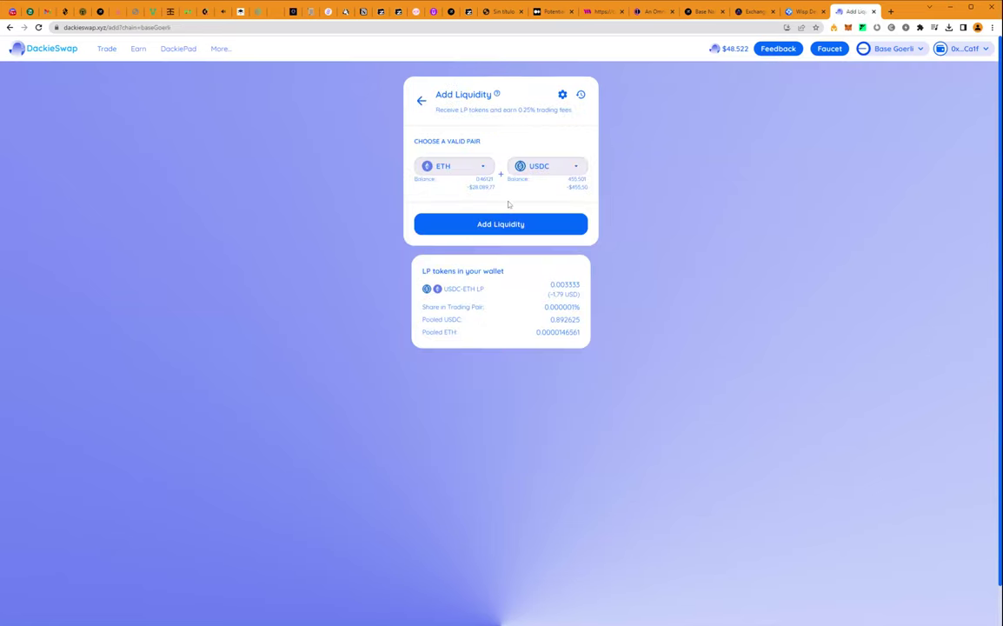
click(521, 228)
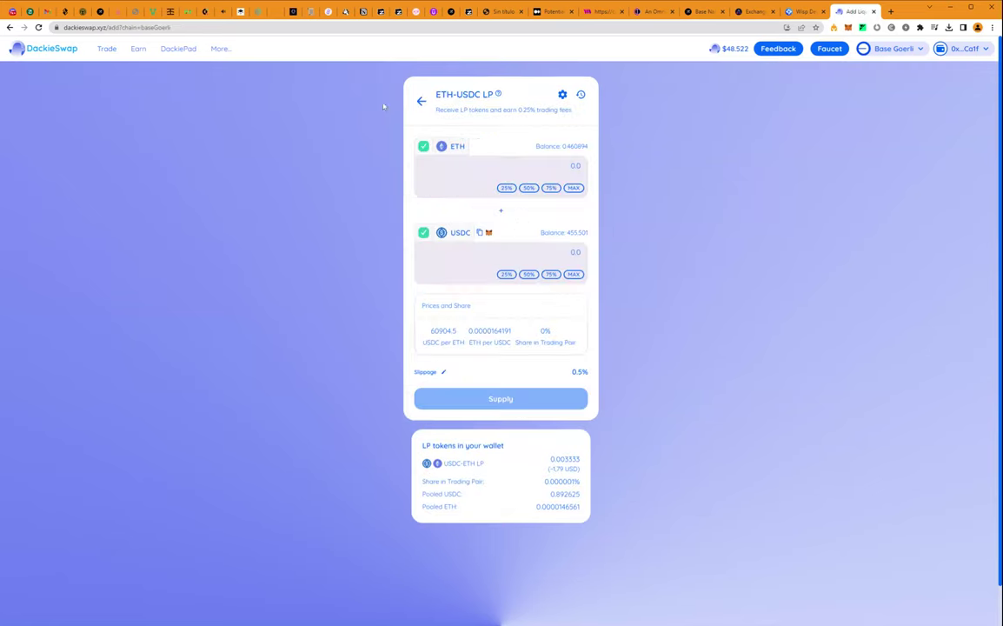
click(420, 103)
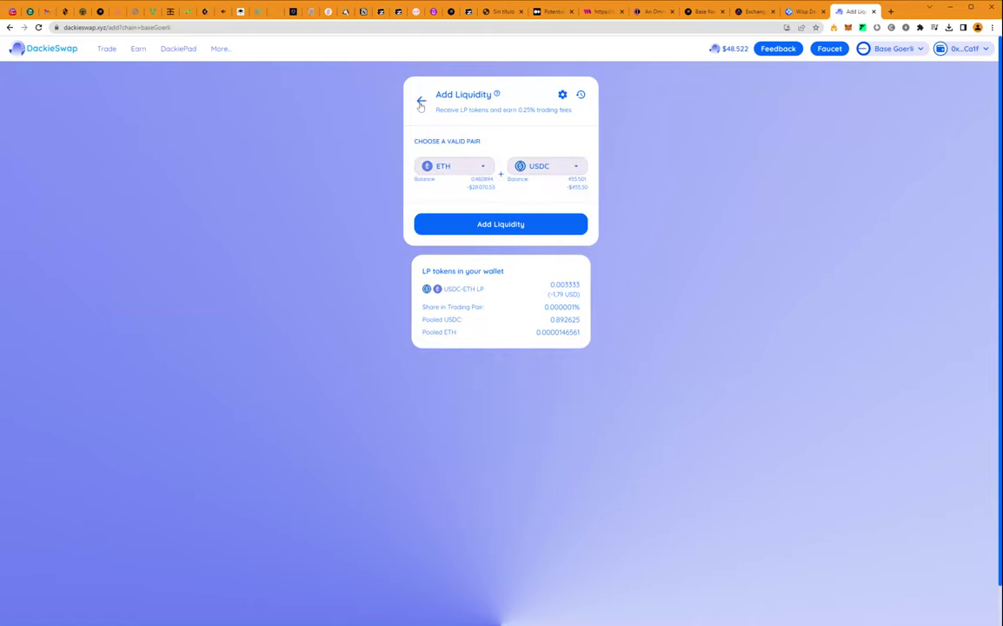
click(420, 103)
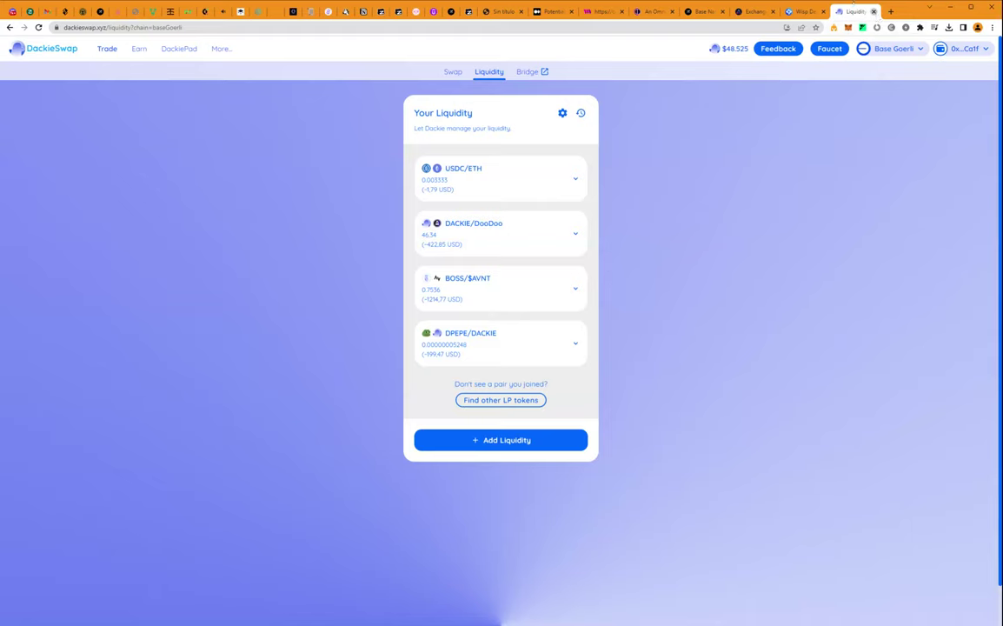
Close DackieSwap and connect the MetaMask wallet to the Wisp bridge
click(873, 11)
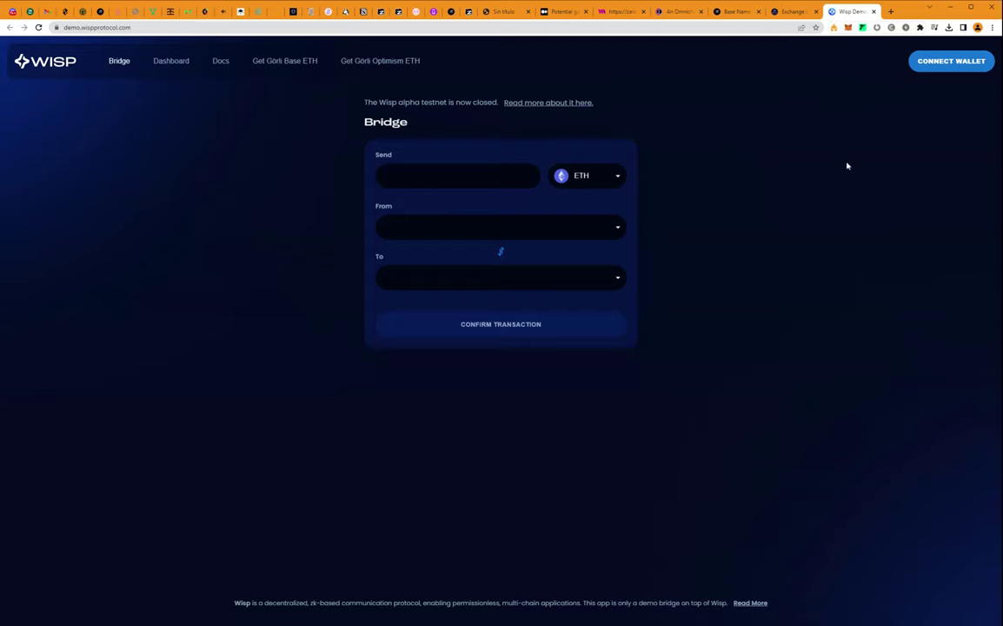
click(967, 62)
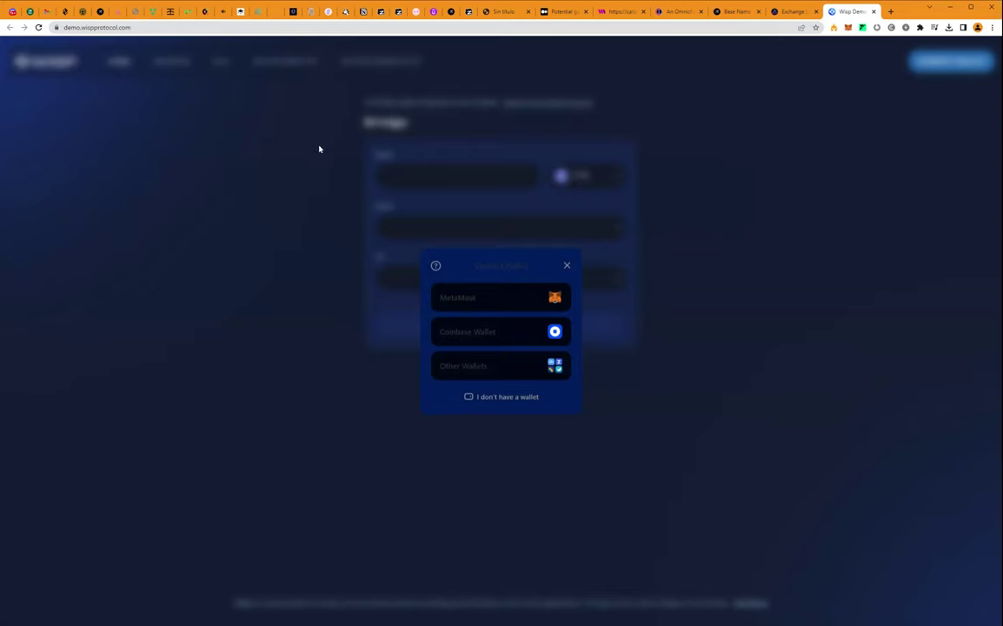
click(517, 301)
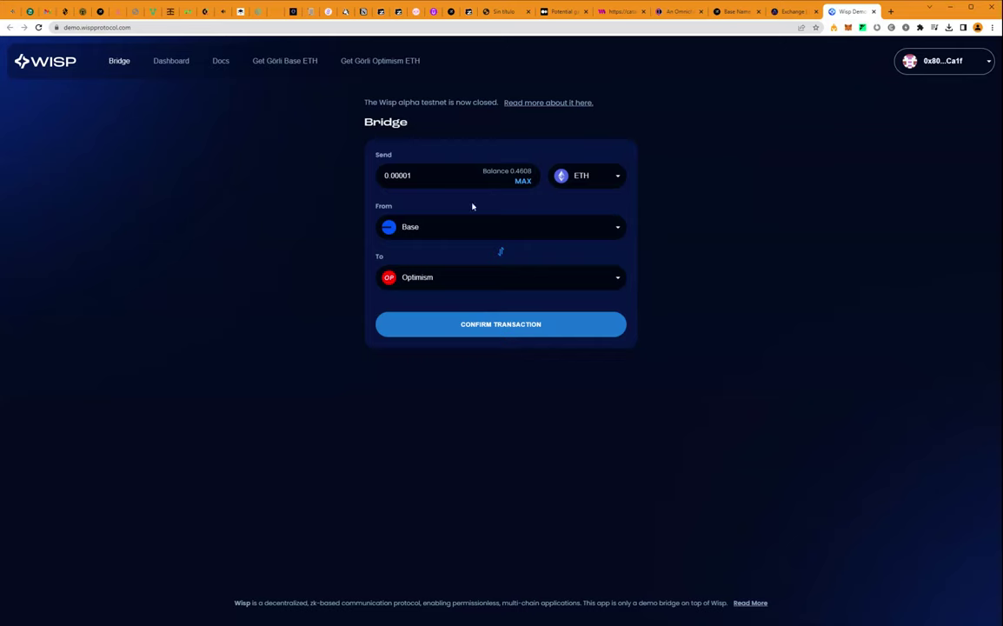
Examine the bridge's source and destination network choices and the message statistics on the Wisp dashboard
click(483, 227)
click(487, 227)
click(533, 278)
click(556, 277)
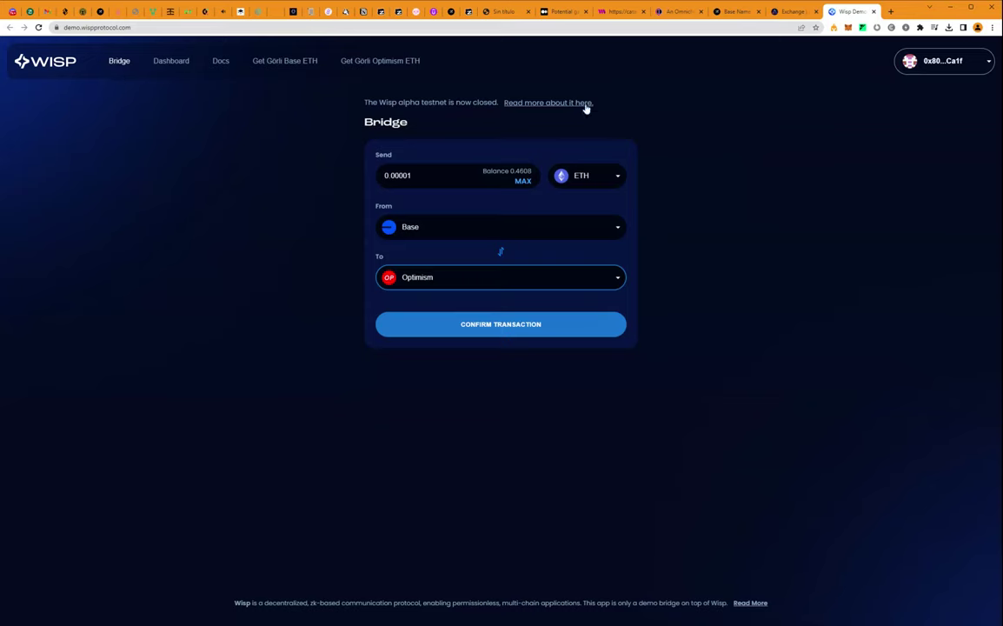
click(180, 62)
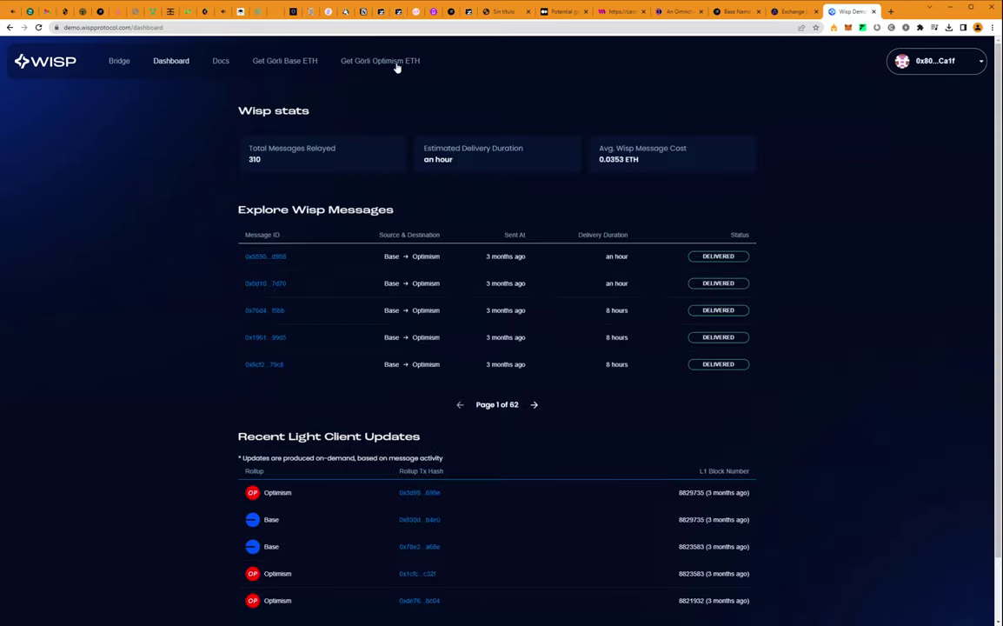
click(119, 62)
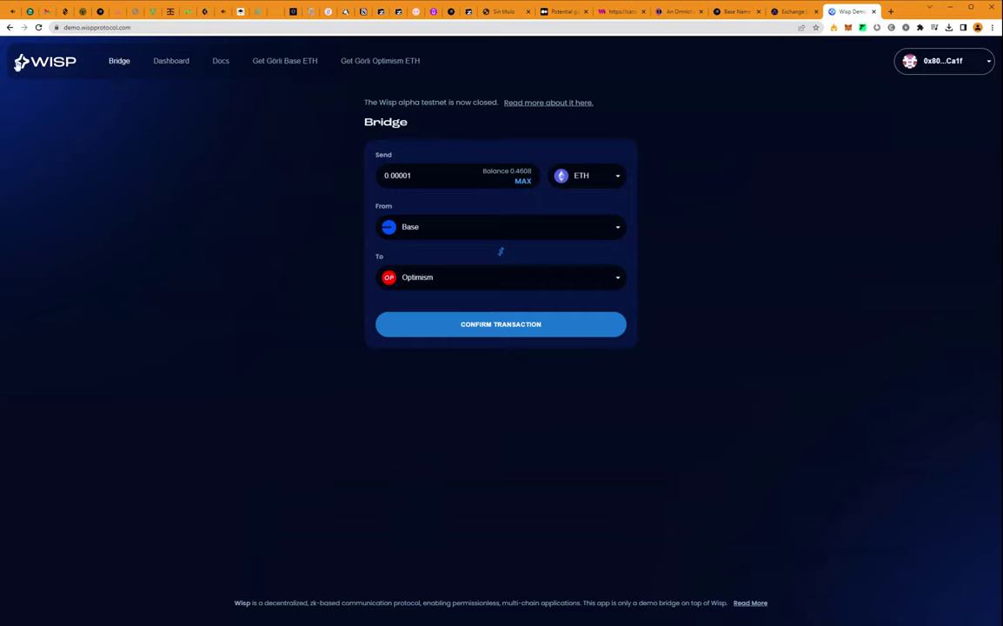
Open the main Wisp Protocol website, proceed past the browser's privacy warning, and reload the page
click(180, 63)
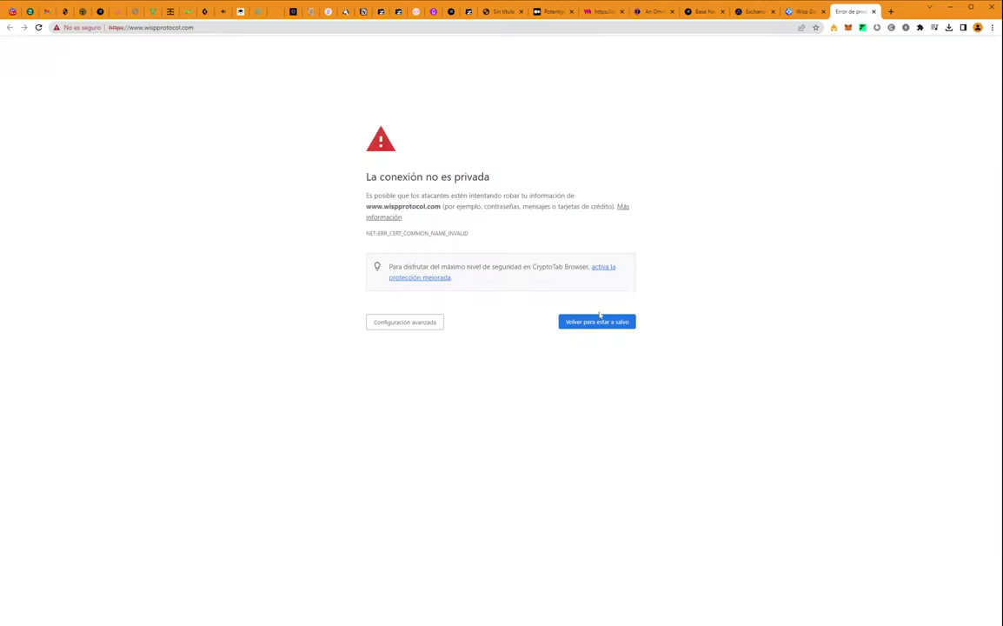
click(404, 322)
click(462, 393)
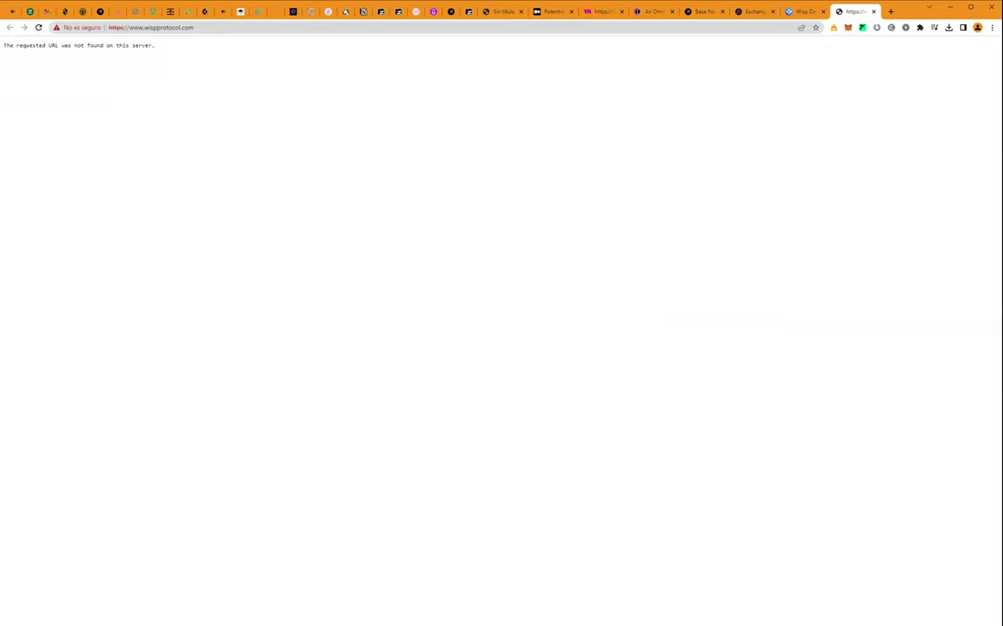
click(38, 27)
click(170, 28)
double_click(164, 28)
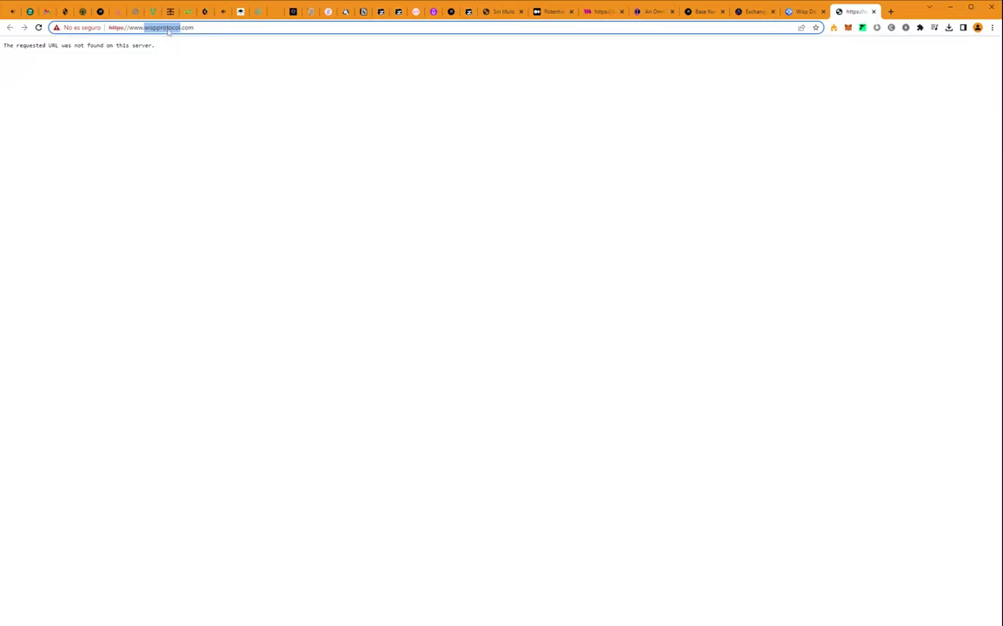
click(166, 27)
text(DEMO)
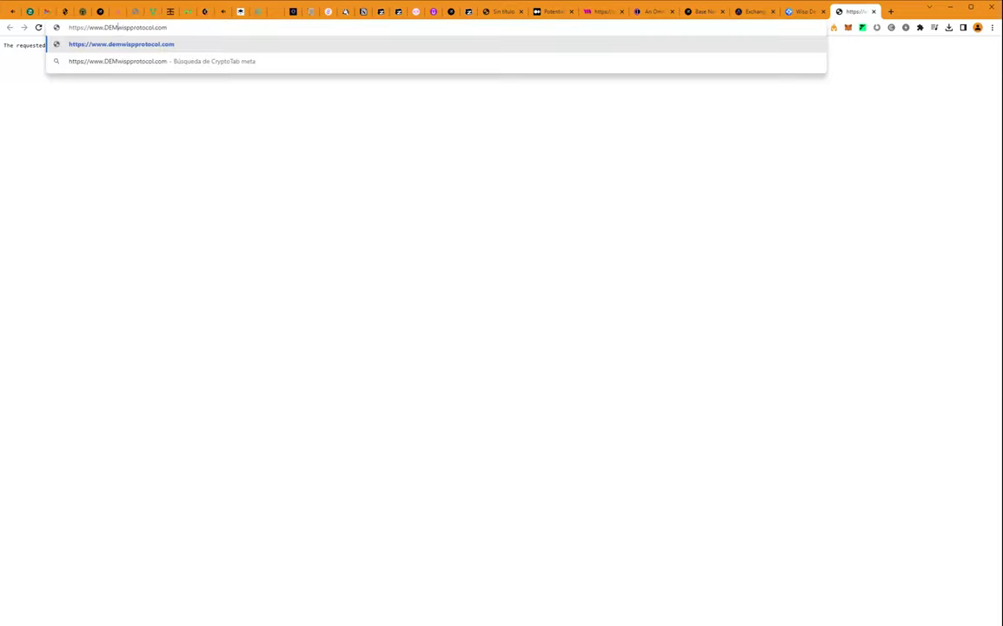
key(BackSpace)
key(BackSpace)
key(BackSpace)
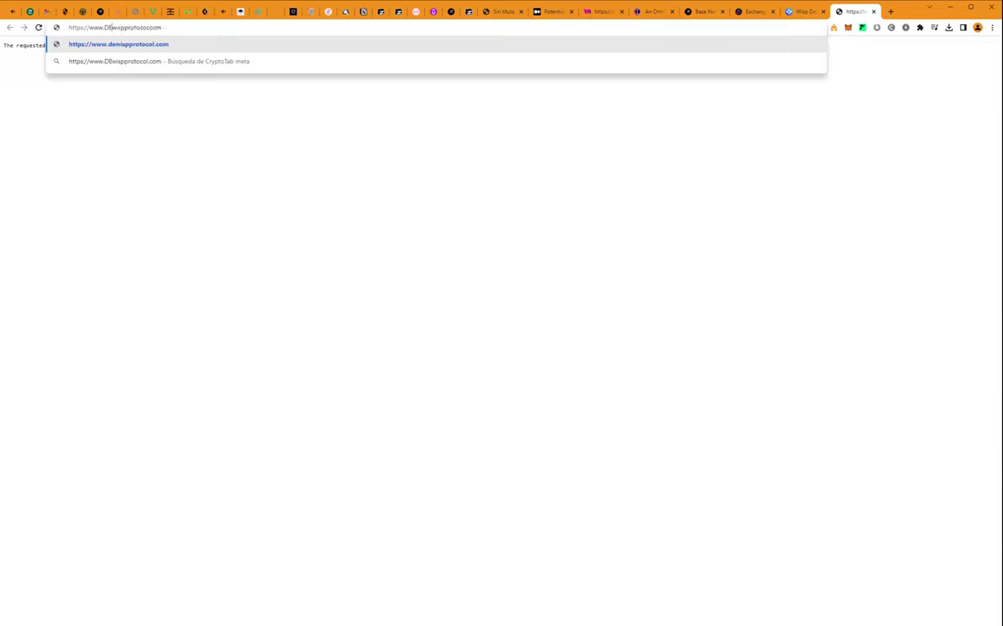
key(BackSpace)
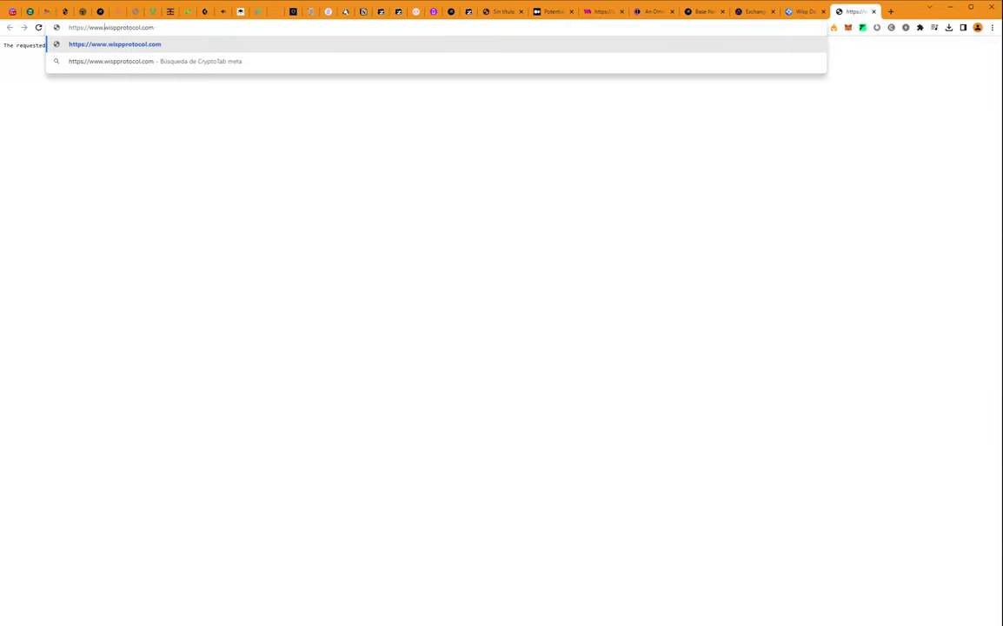
text(demo)
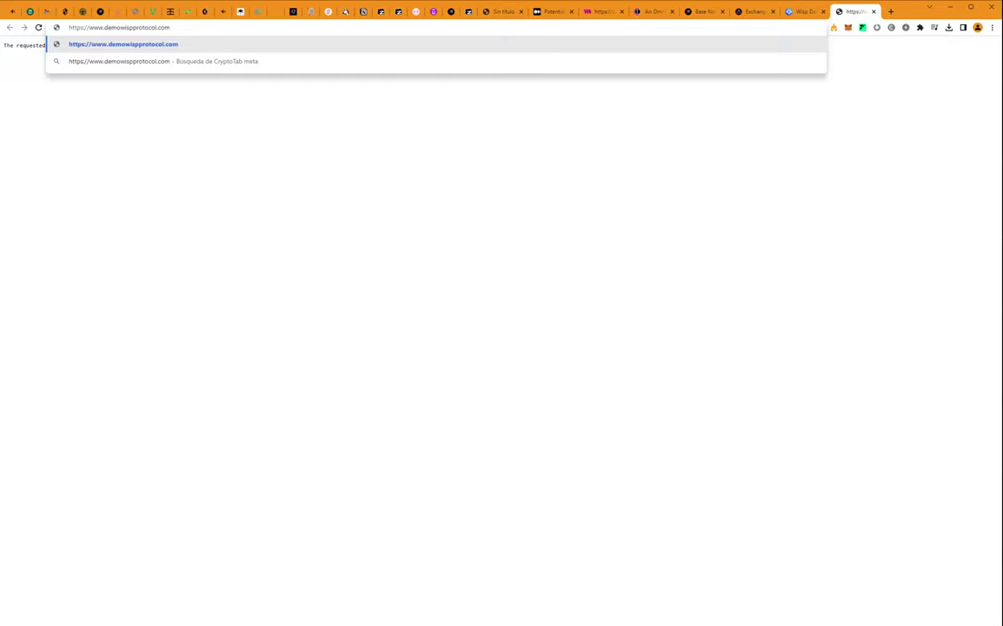
text(.)
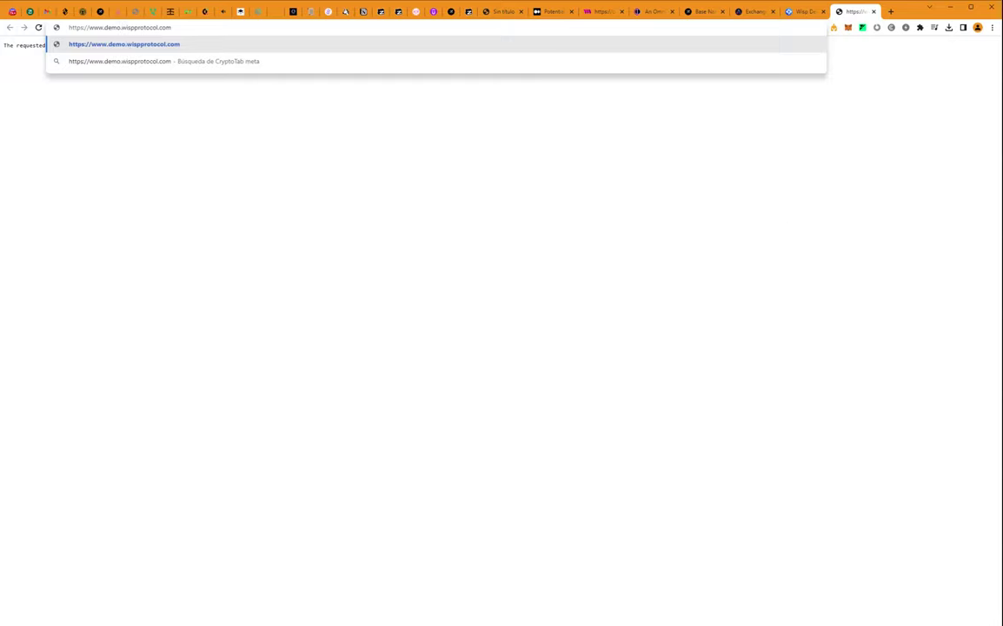
key(Return)
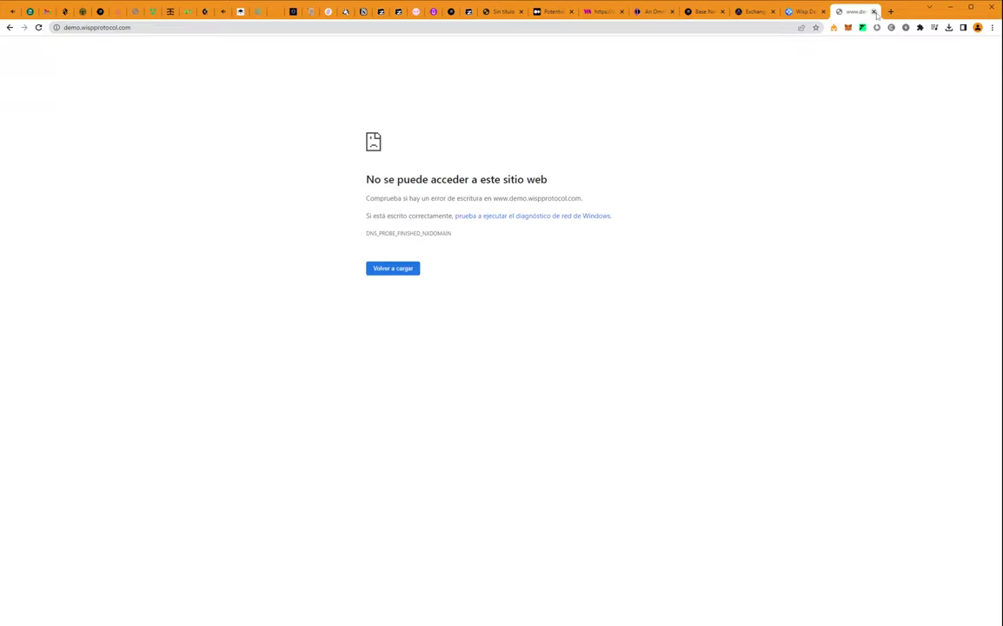
key(ctrl+w)
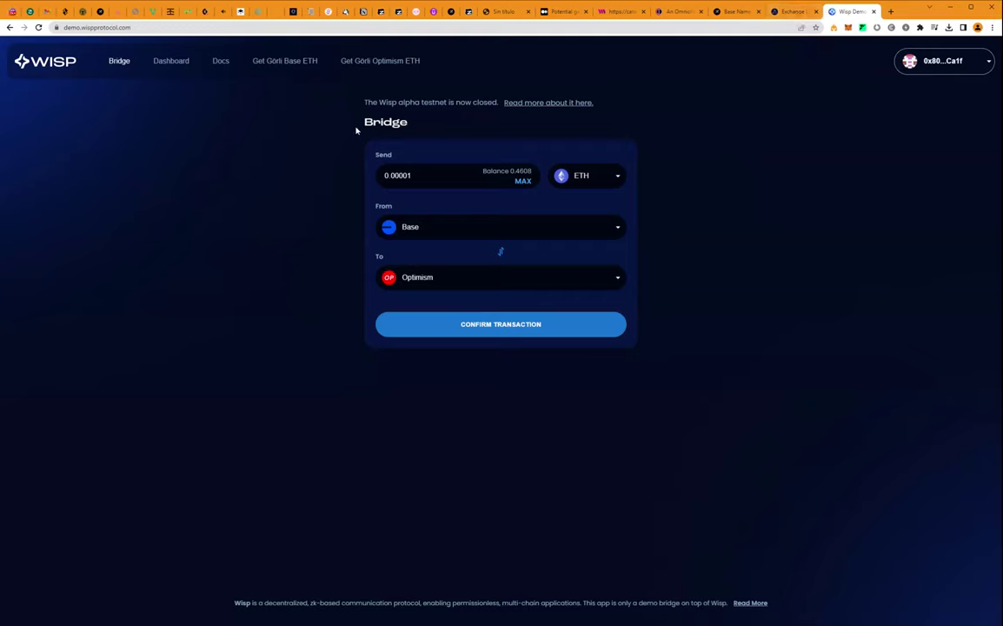
Check the connected wallet, confirm the 0.00001 ETH bridge transaction from Base to Optimism, and reselect Optimism as the destination network
click(984, 77)
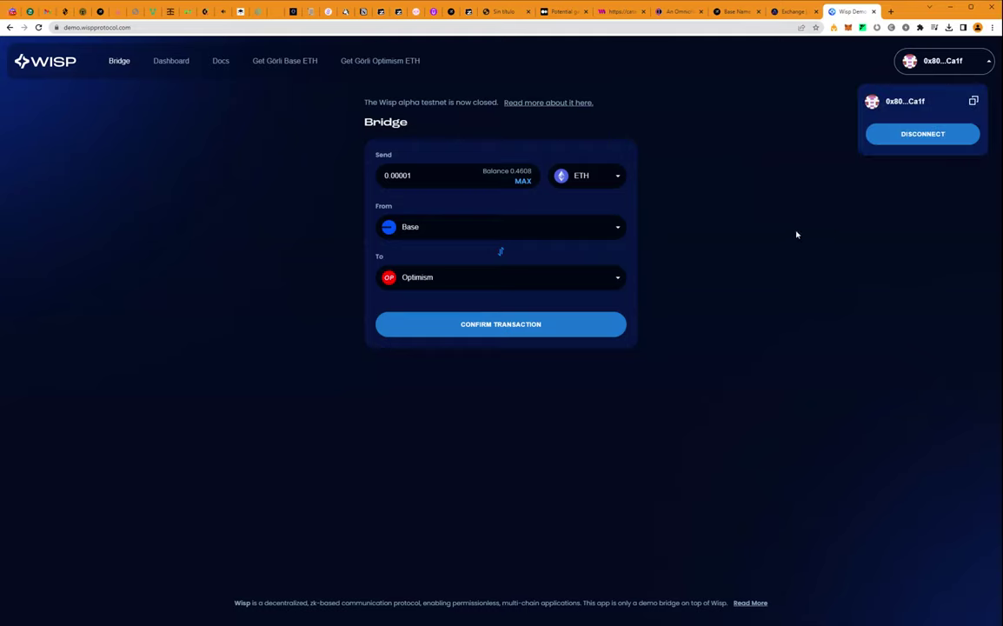
click(800, 233)
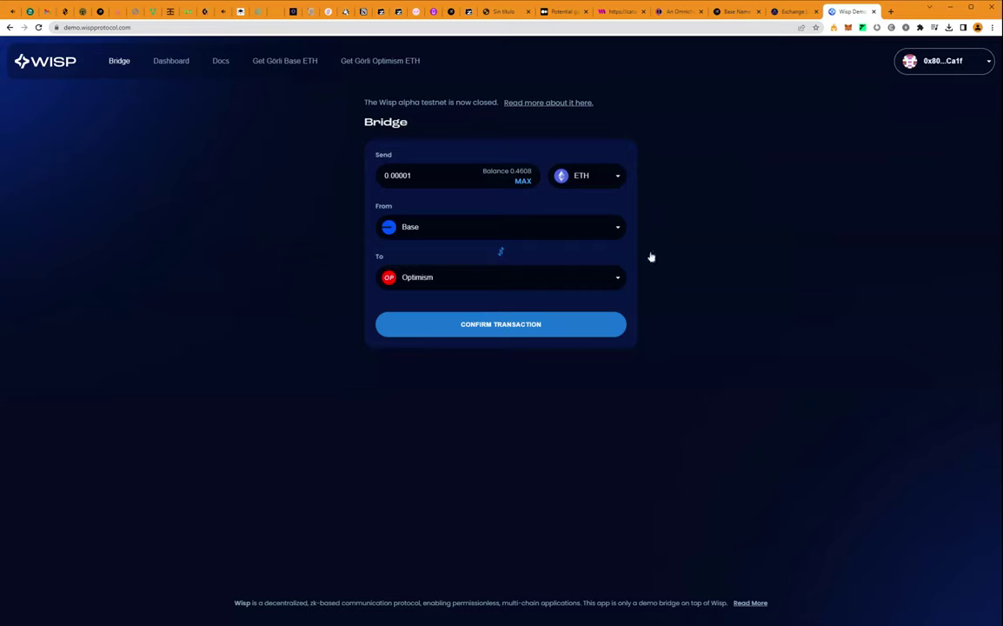
click(536, 328)
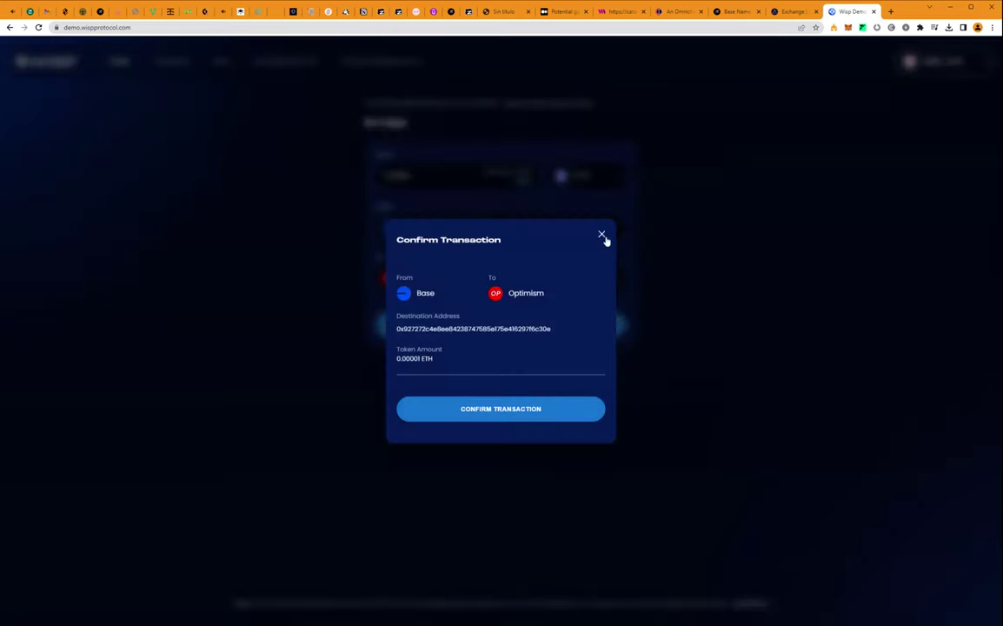
click(504, 407)
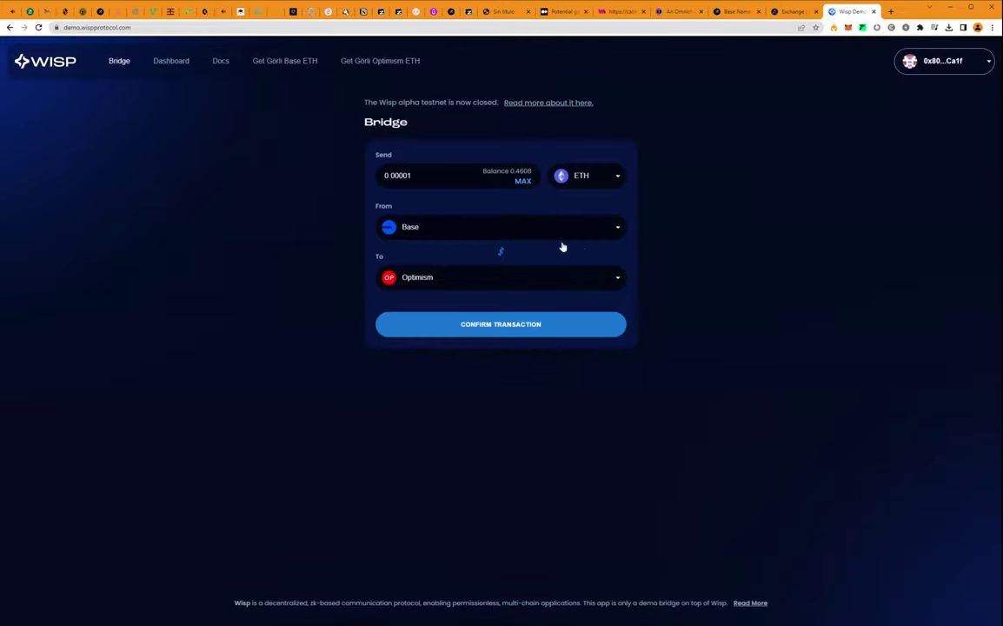
click(598, 275)
click(504, 304)
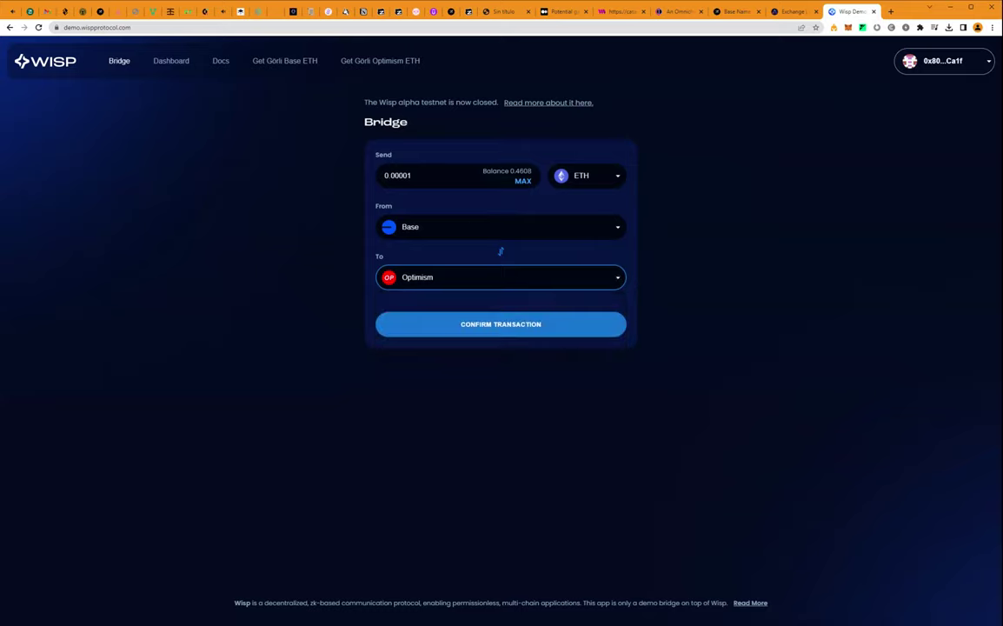